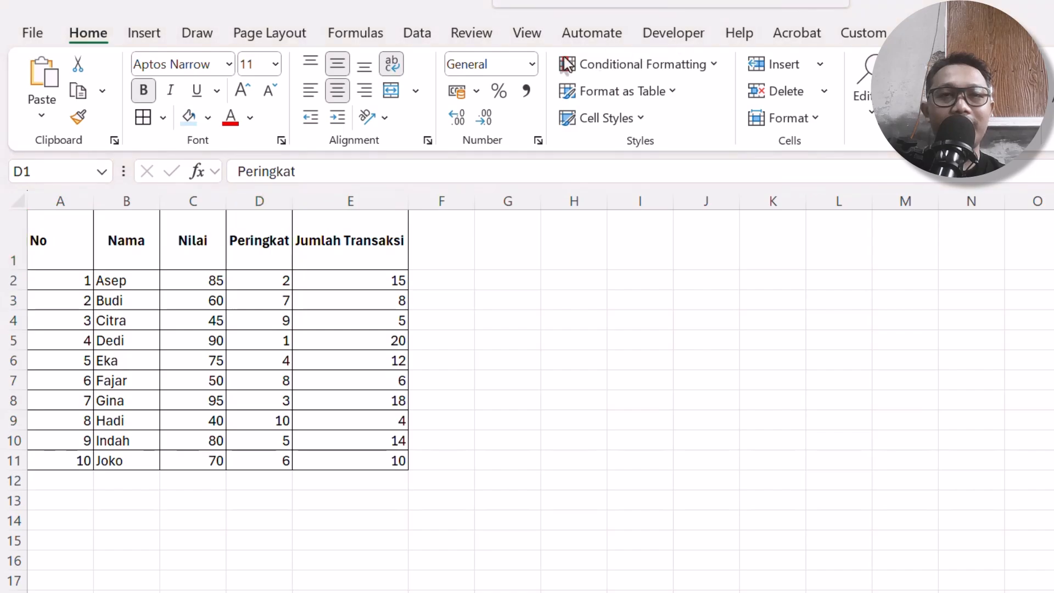
Hide the worksheet's gridlines so only the table borders remain
click(526, 32)
click(507, 92)
click(572, 296)
click(77, 233)
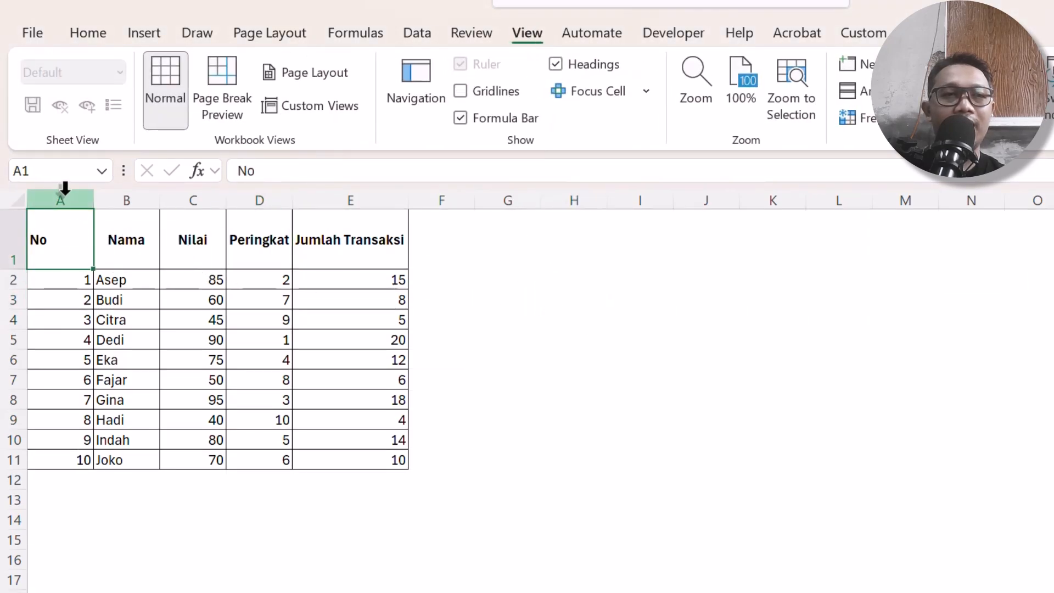
Centre the contents of the No column and autofit the widths of all columns
click(66, 194)
click(103, 36)
click(338, 90)
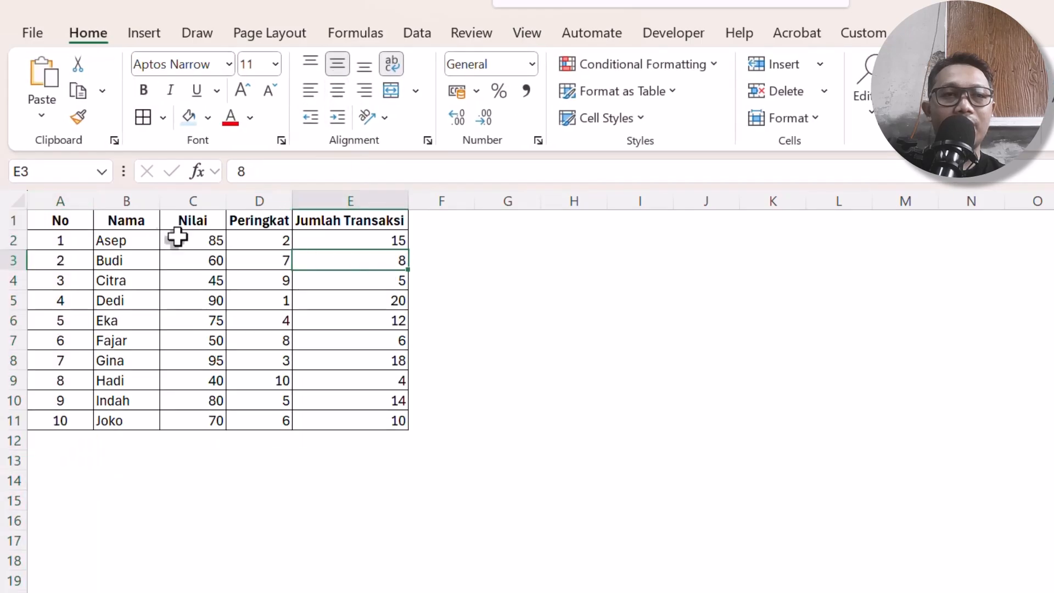
click(20, 198)
double_click(91, 202)
click(164, 258)
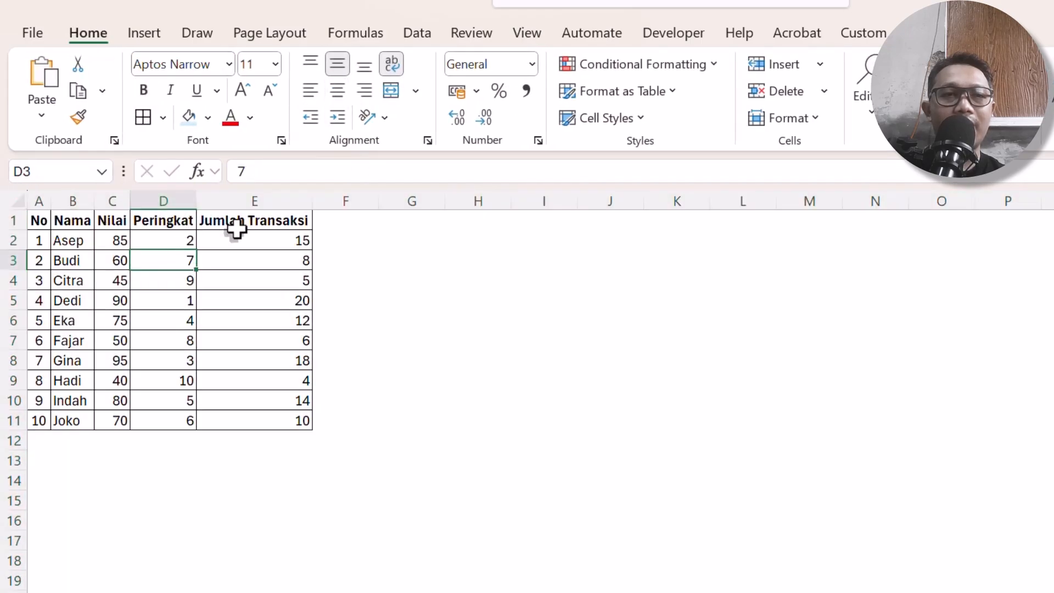
Split the header in E1 onto two lines, with Transaksi below Jumlah
double_click(249, 223)
key(alt+Return)
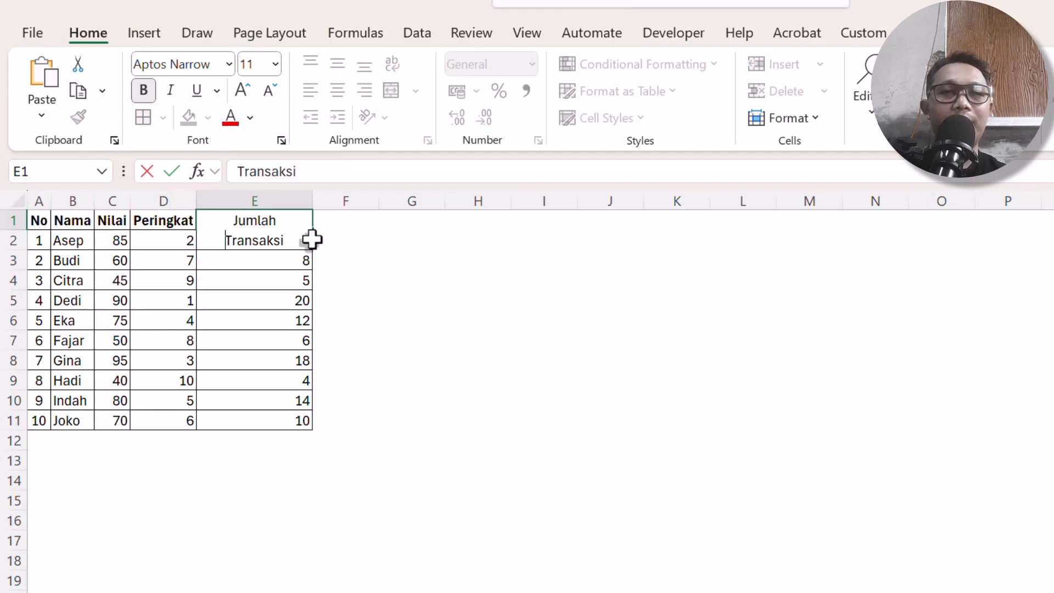
click(348, 254)
Centre the Jumlah Transaksi column horizontally and autofit its width
click(258, 217)
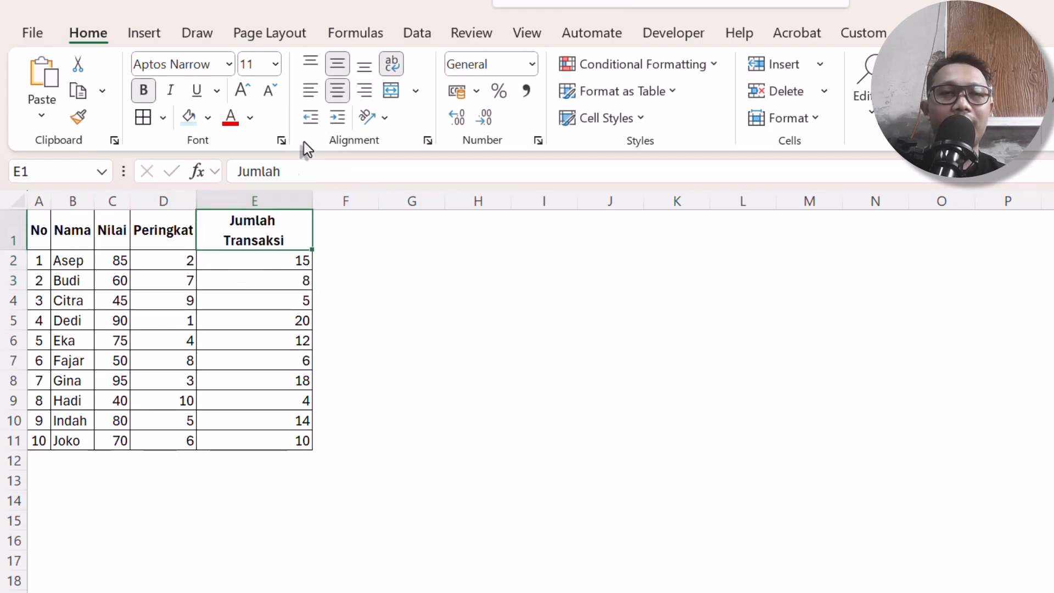
click(288, 201)
click(337, 90)
click(258, 260)
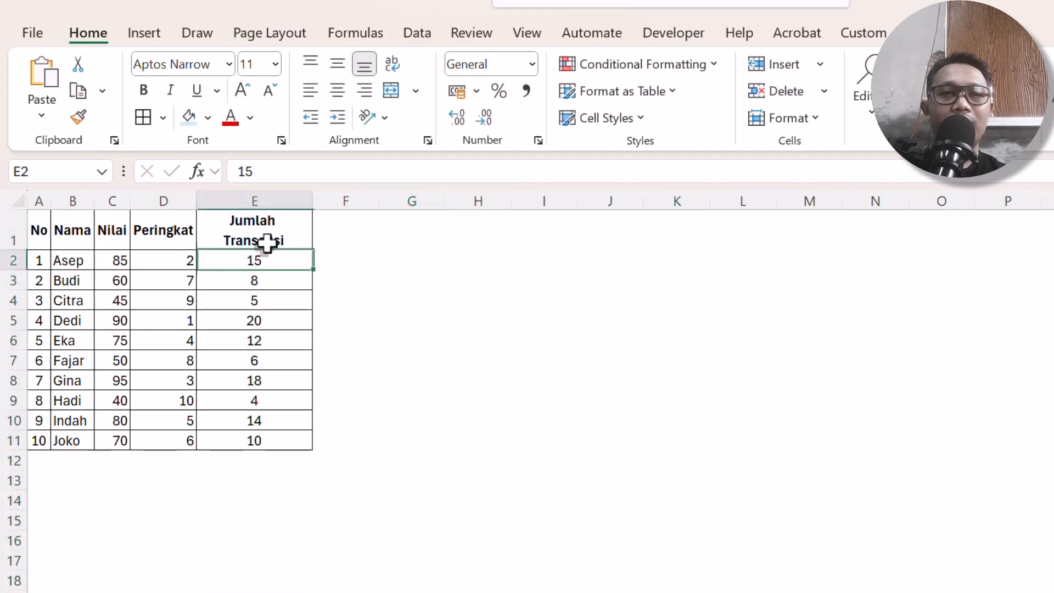
double_click(313, 201)
click(200, 280)
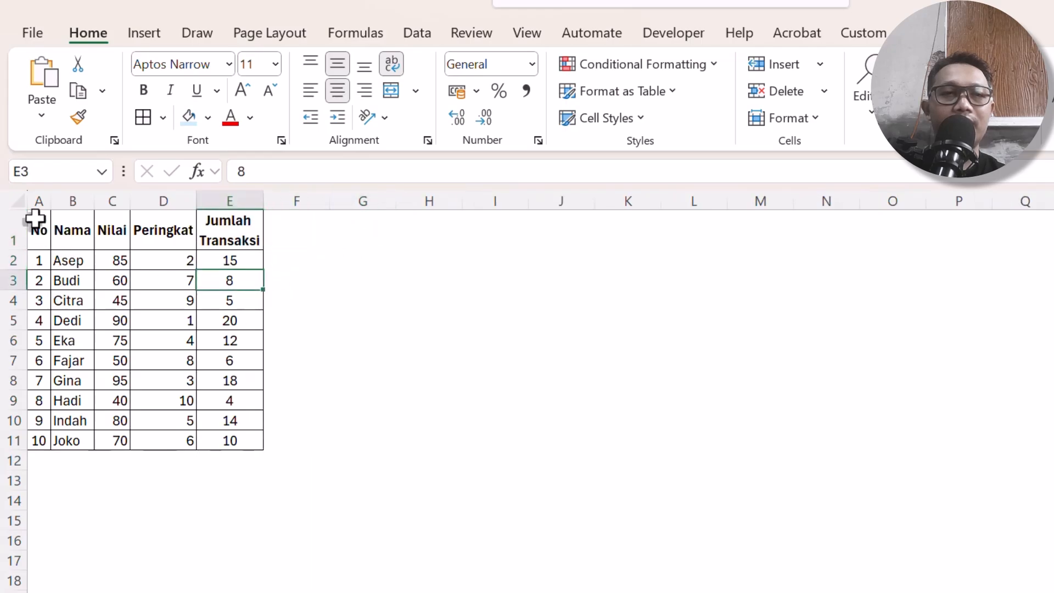
Insert a blank column before the No column and a blank row above the table's header row
click(34, 199)
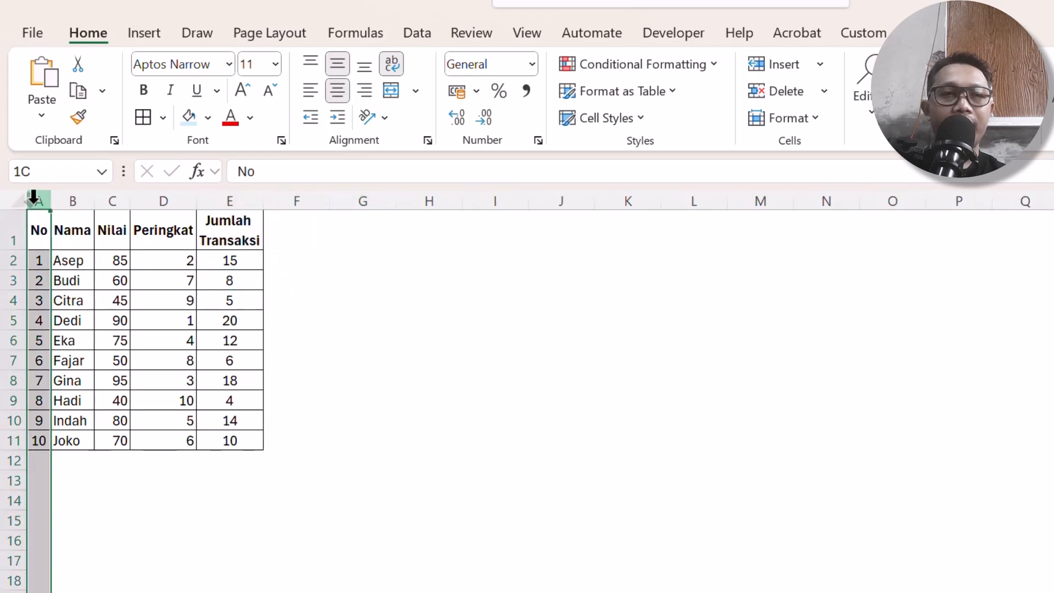
right_click(33, 199)
click(82, 409)
right_click(14, 230)
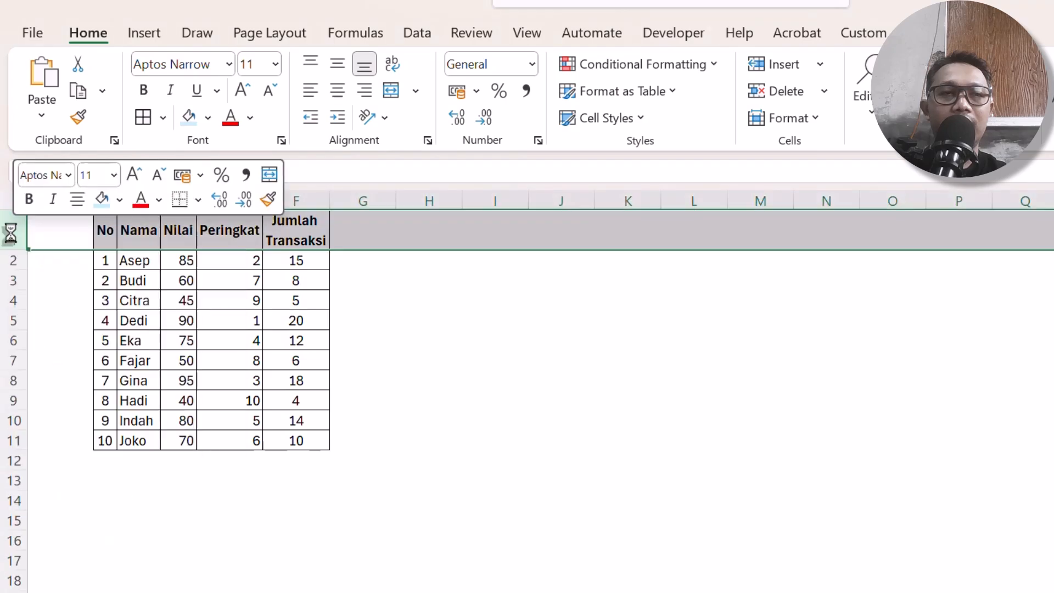
click(66, 438)
drag(16, 225, 14, 247)
click(149, 300)
Widen columns B to F equally, and autofit the No, Nama and Nilai columns to their contents
drag(110, 202, 363, 205)
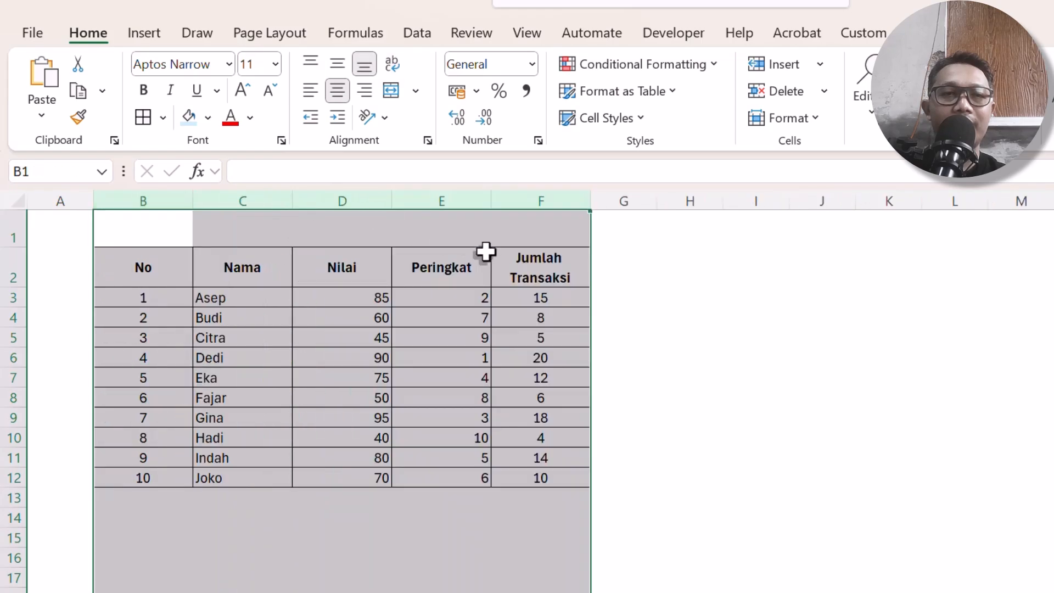
click(237, 271)
double_click(192, 200)
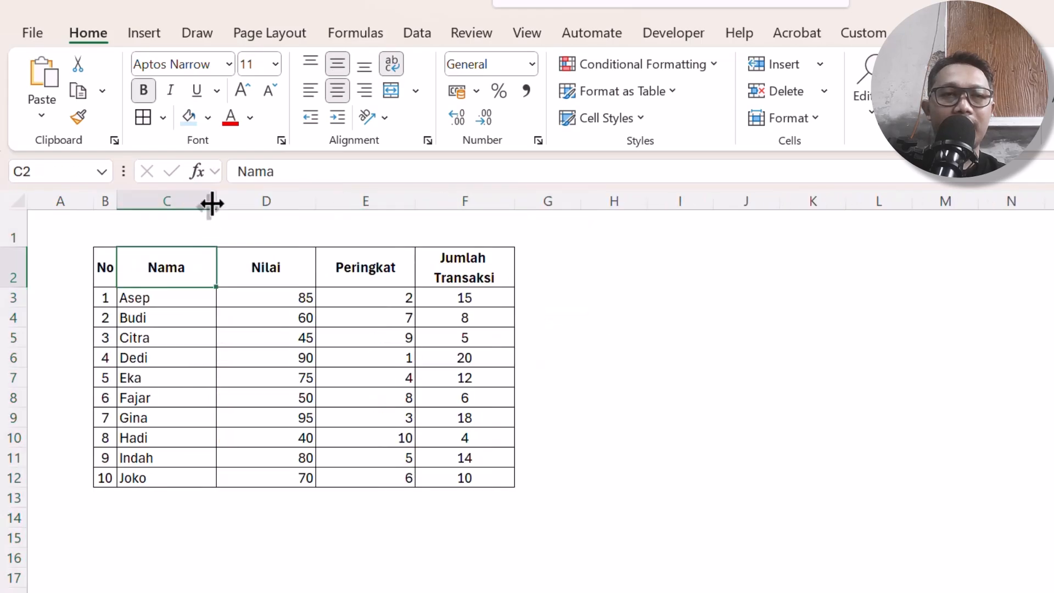
double_click(210, 203)
double_click(259, 203)
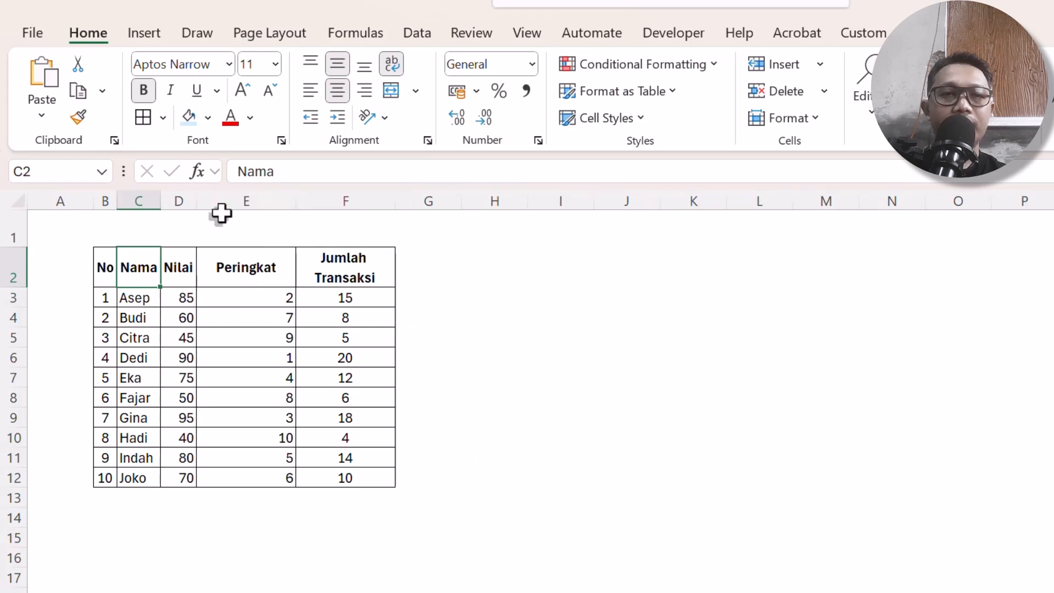
Centre the Nilai and Peringkat columns horizontally and autofit the Peringkat column's width
click(181, 201)
click(331, 95)
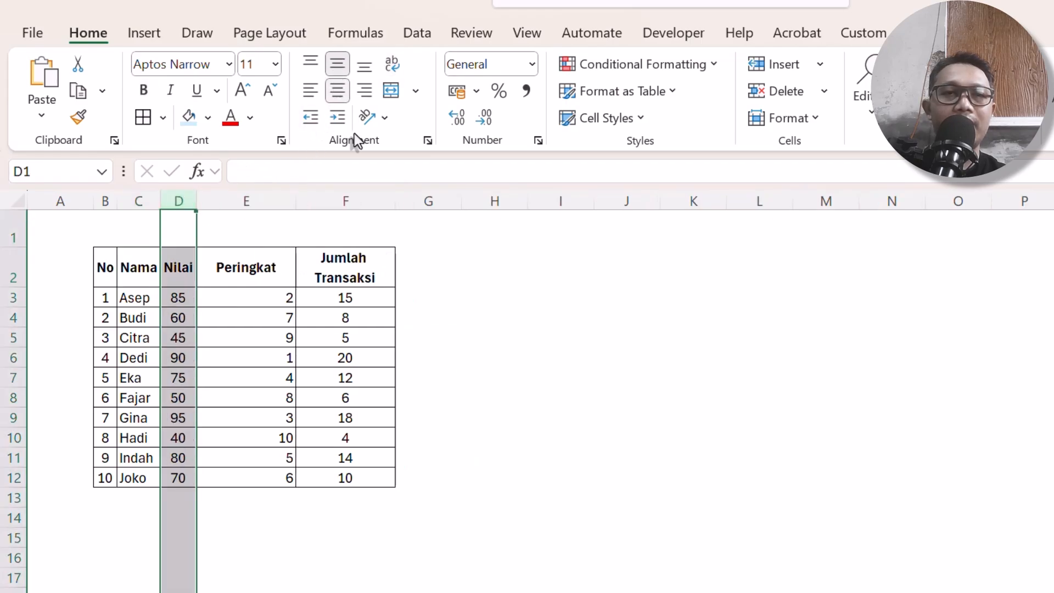
click(302, 219)
click(283, 203)
click(340, 88)
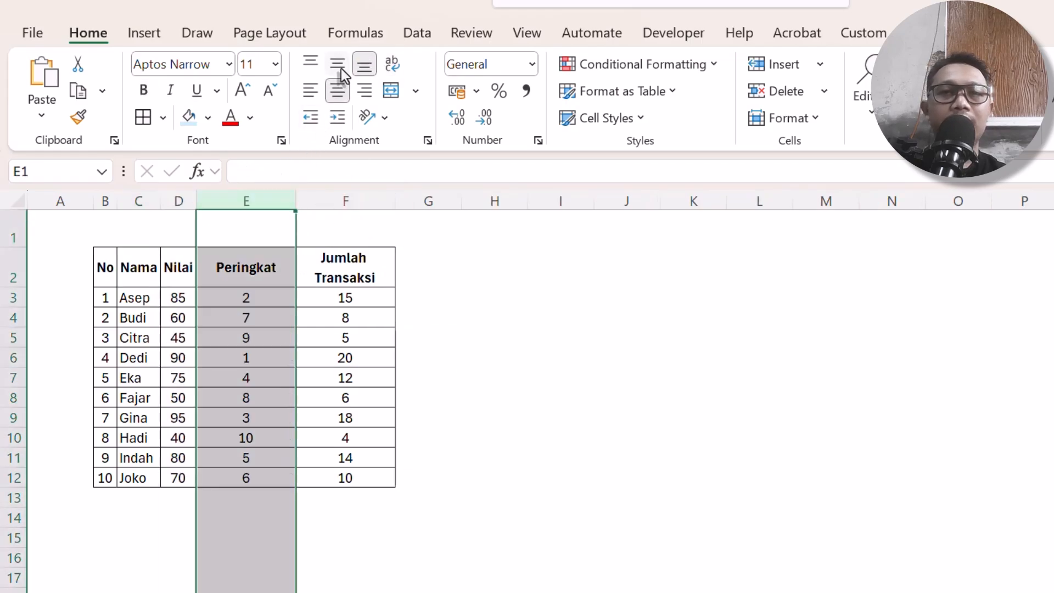
click(321, 295)
double_click(295, 201)
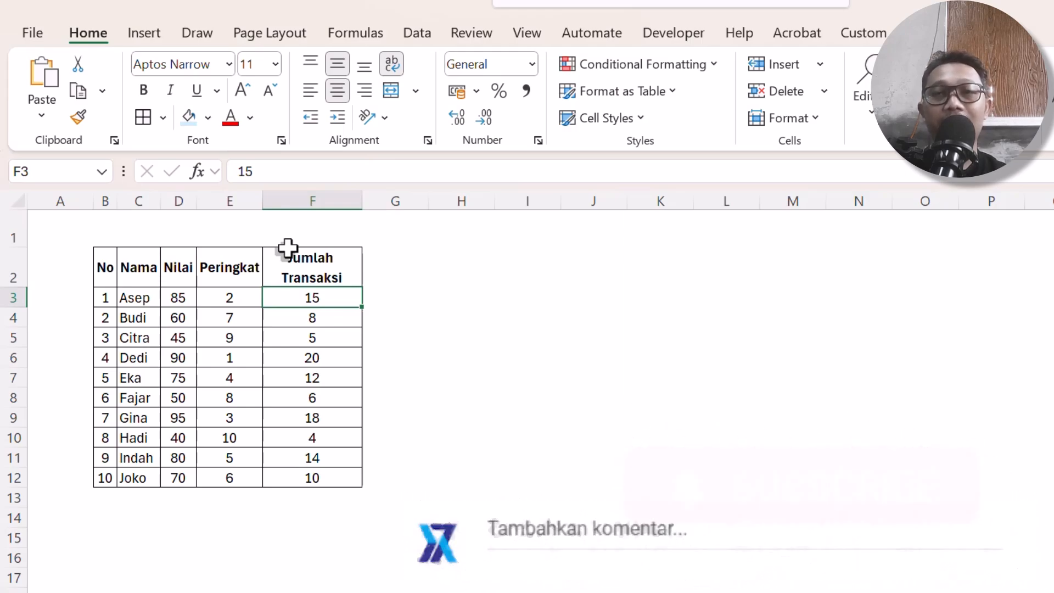
click(273, 337)
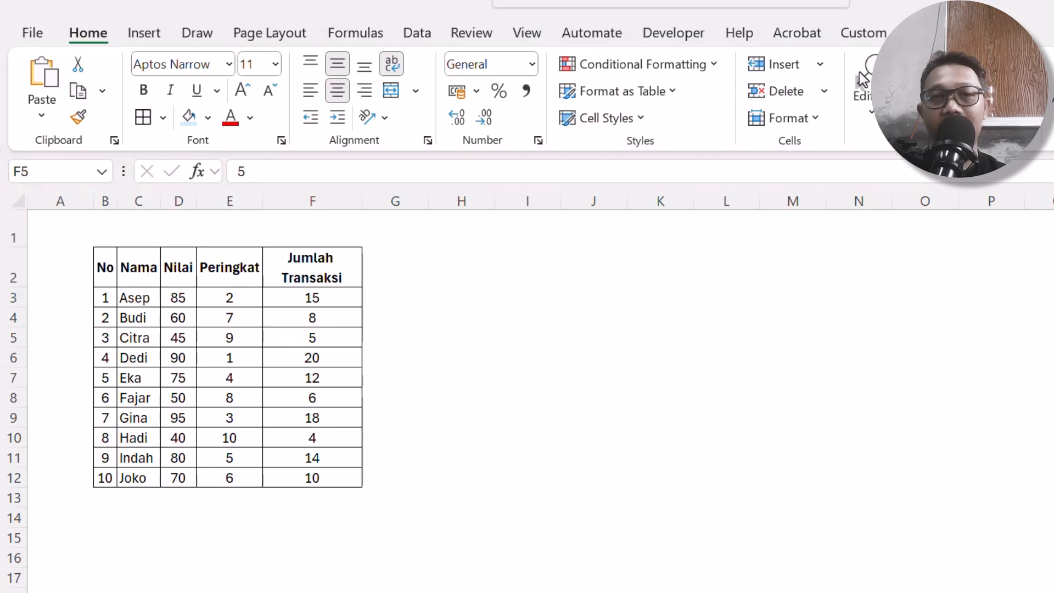
click(681, 74)
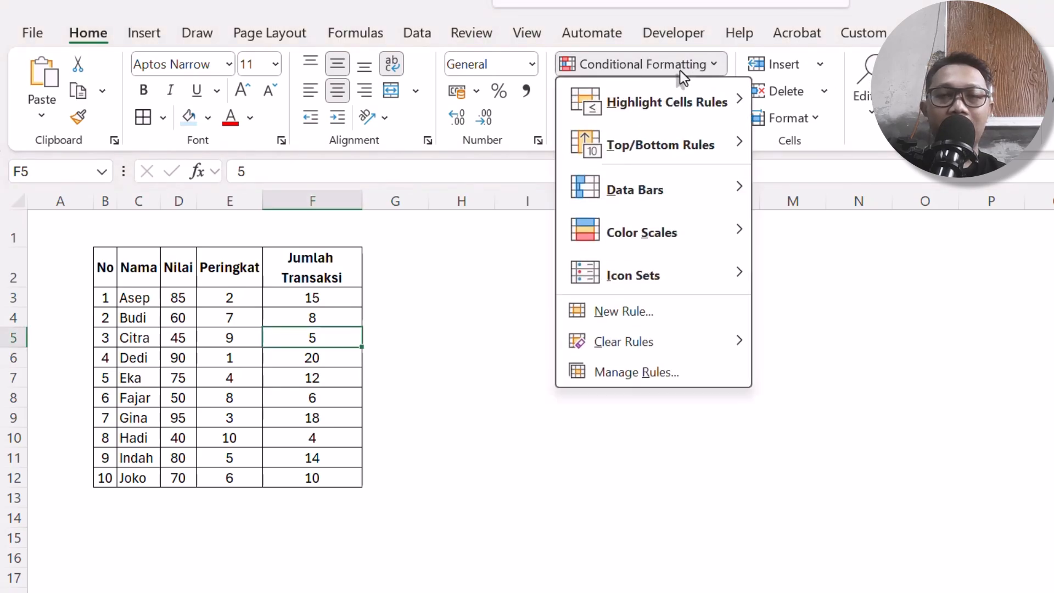
mouse_move(655, 156)
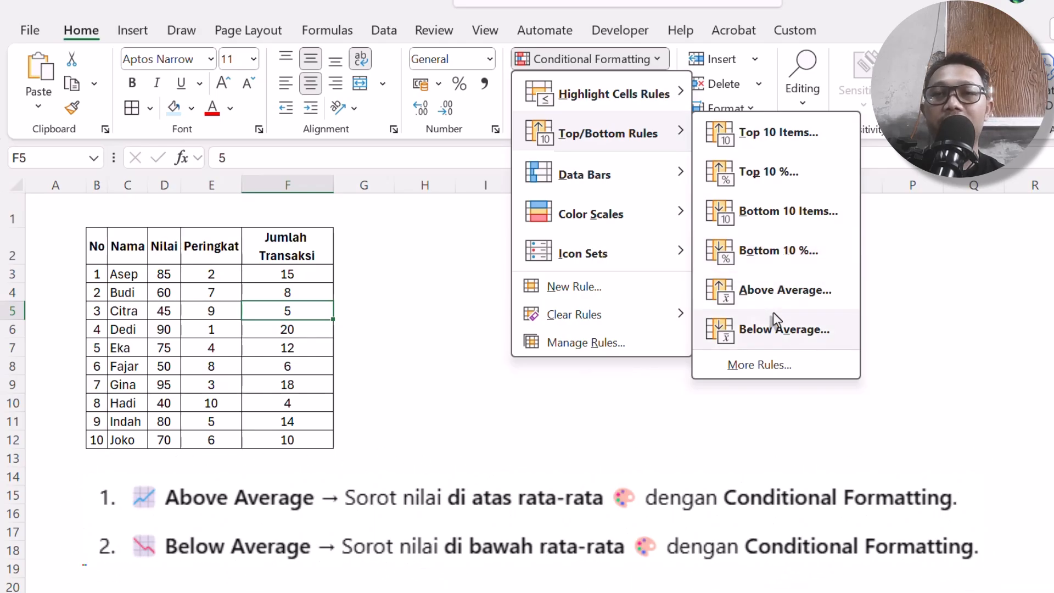
mouse_move(644, 315)
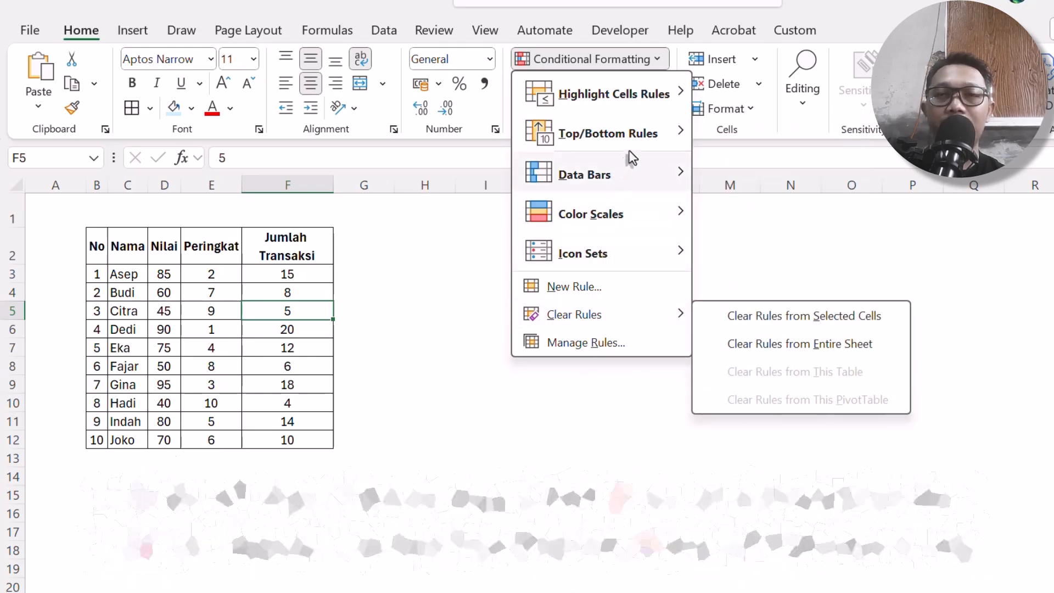
mouse_move(684, 144)
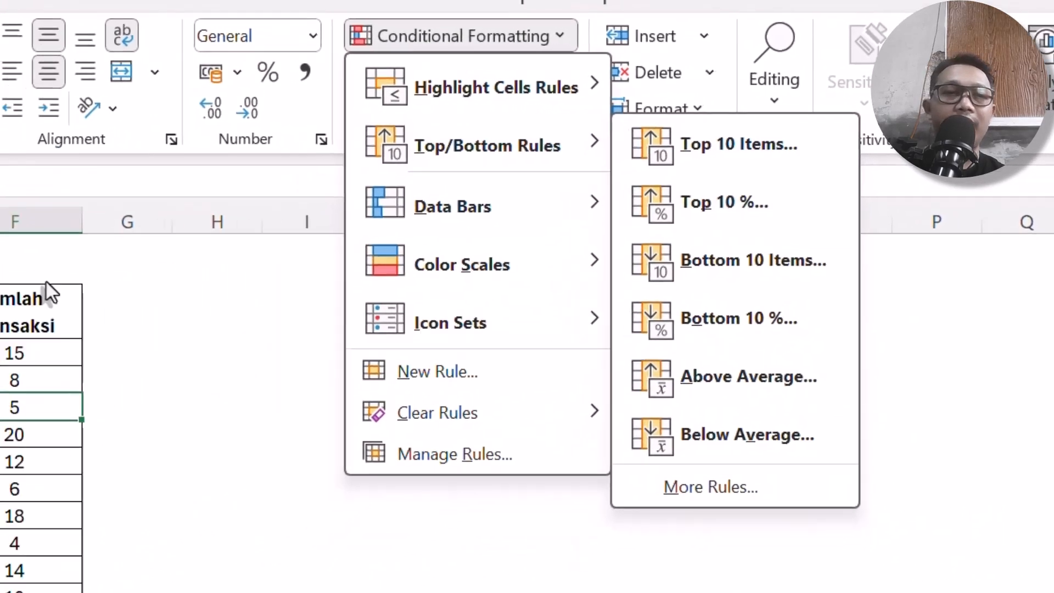
click(36, 387)
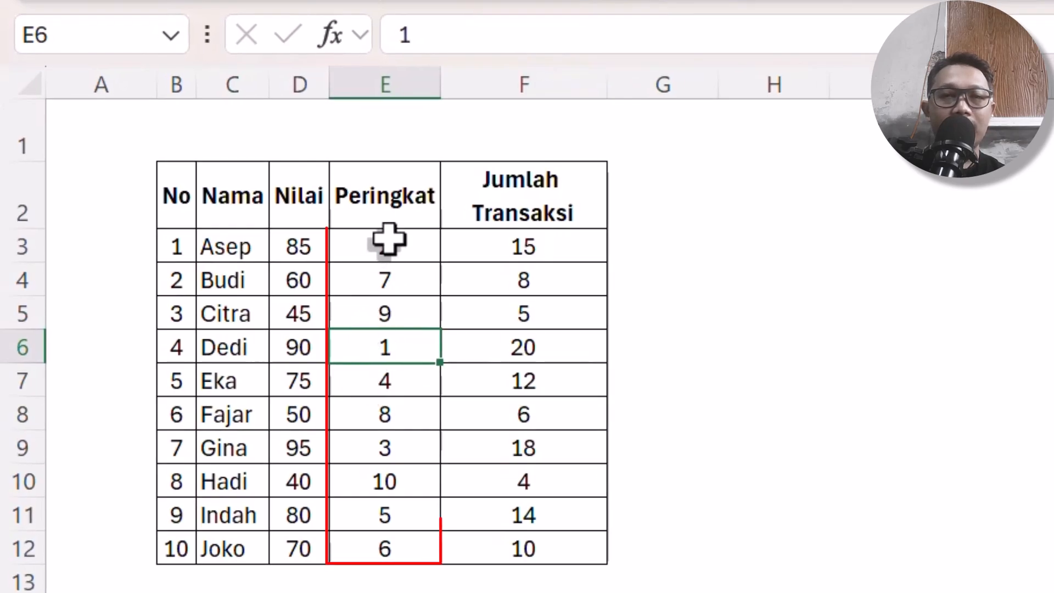
Apply a Top 10 Items conditional formatting rule to E3:E12 with Green Fill with Dark Green Text
drag(388, 240, 414, 543)
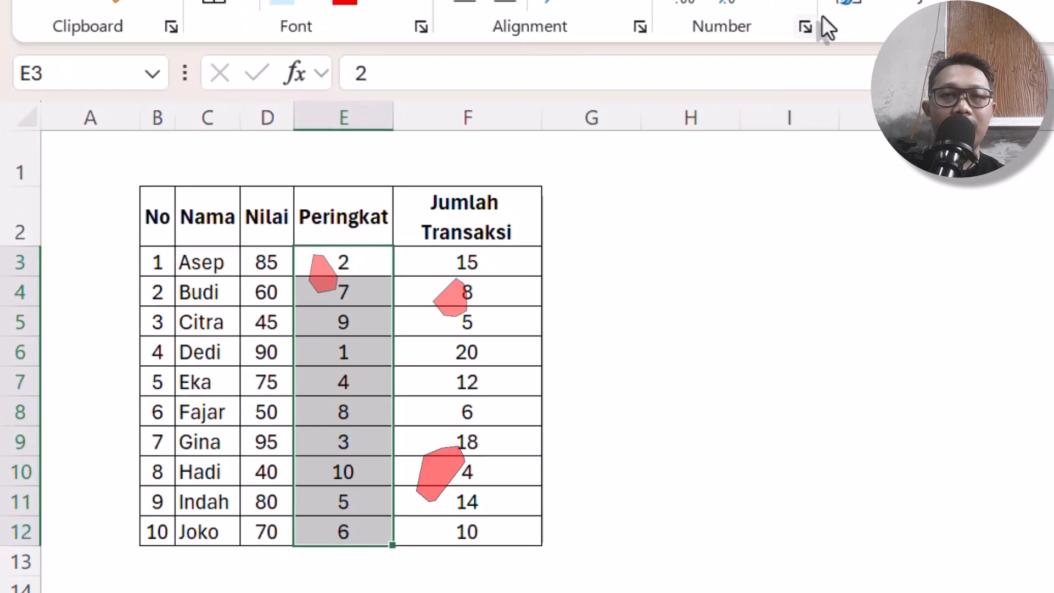
click(658, 53)
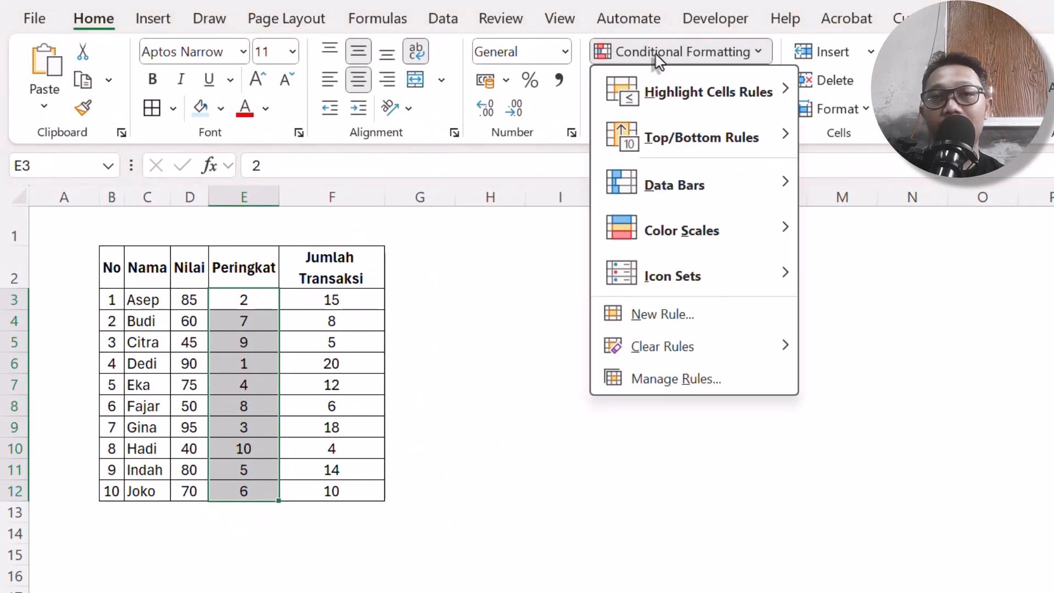
mouse_move(675, 138)
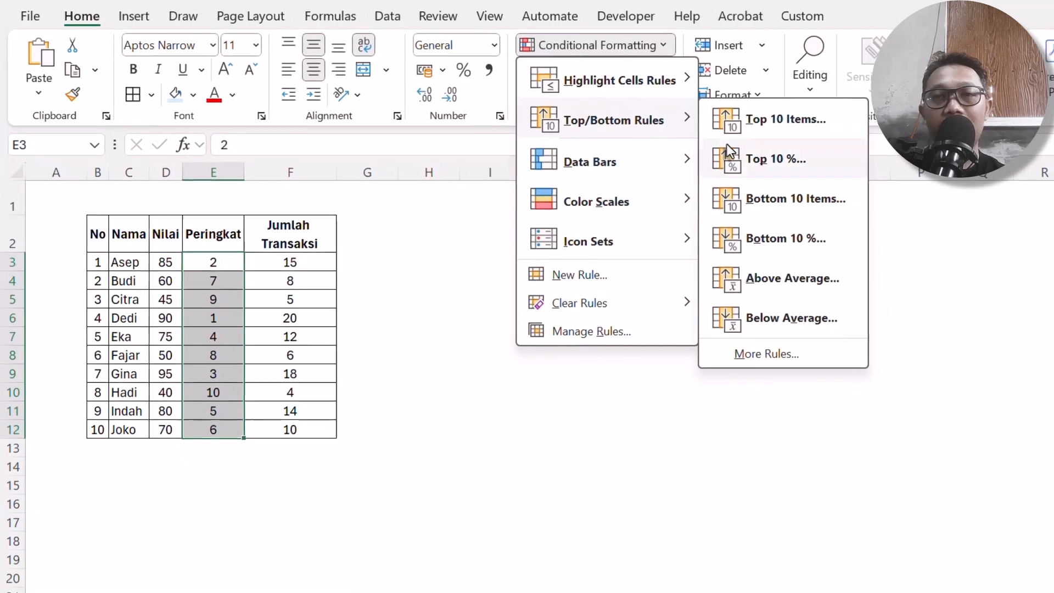
click(739, 128)
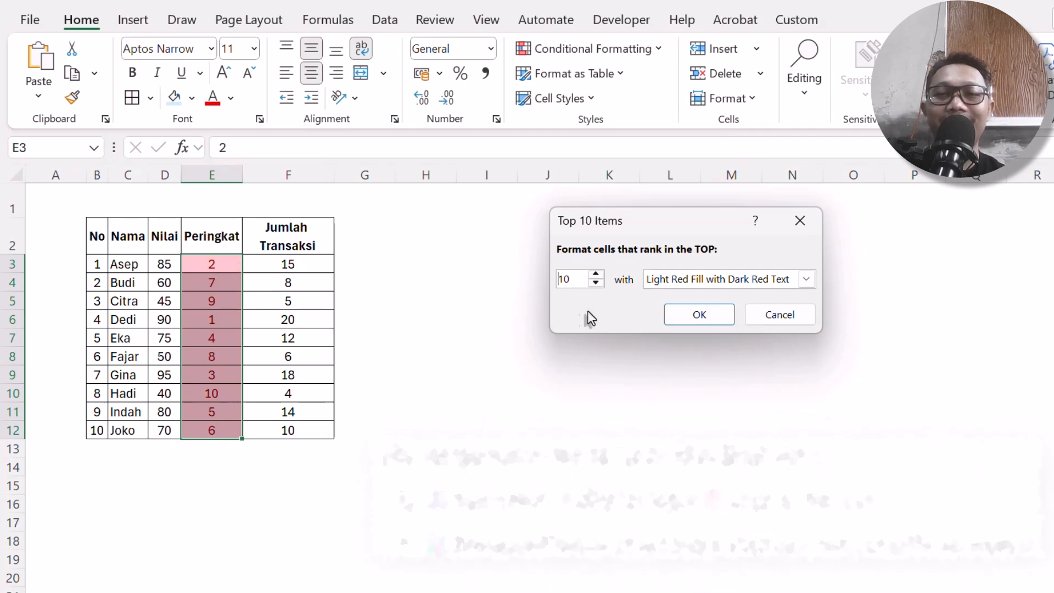
click(693, 284)
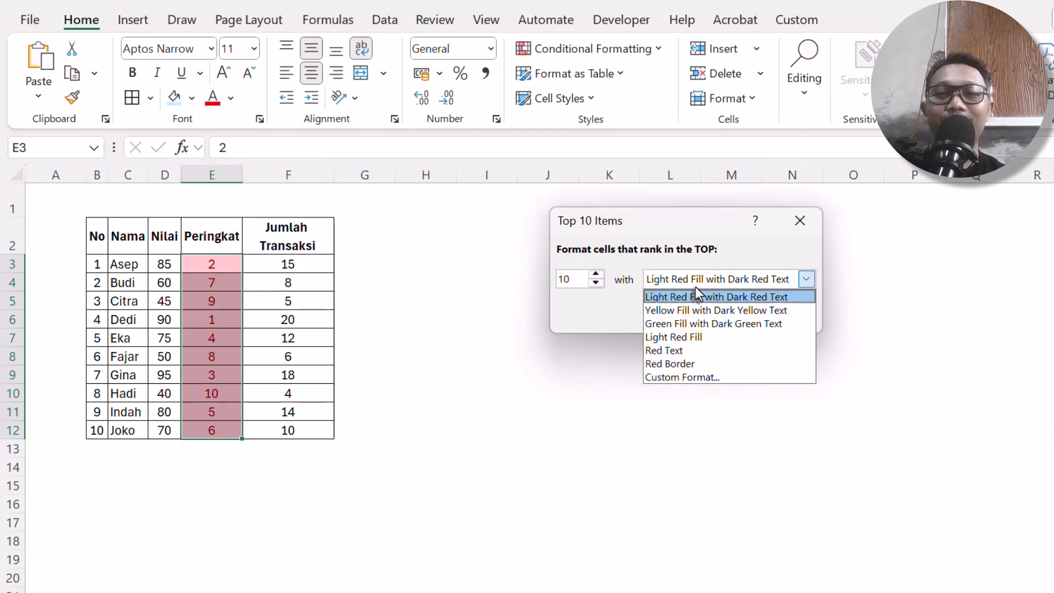
click(693, 323)
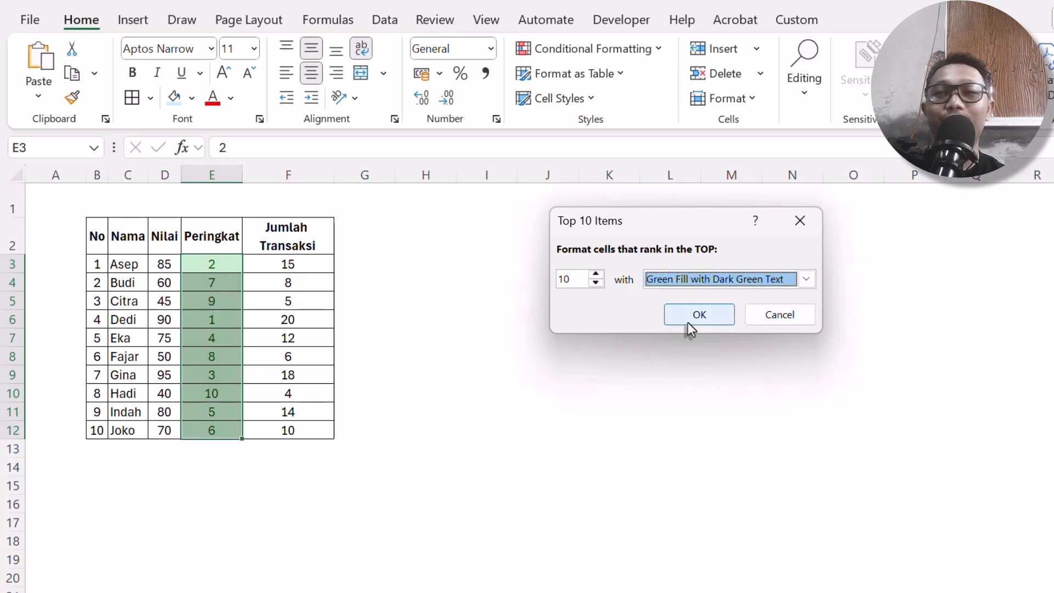
click(687, 322)
click(433, 356)
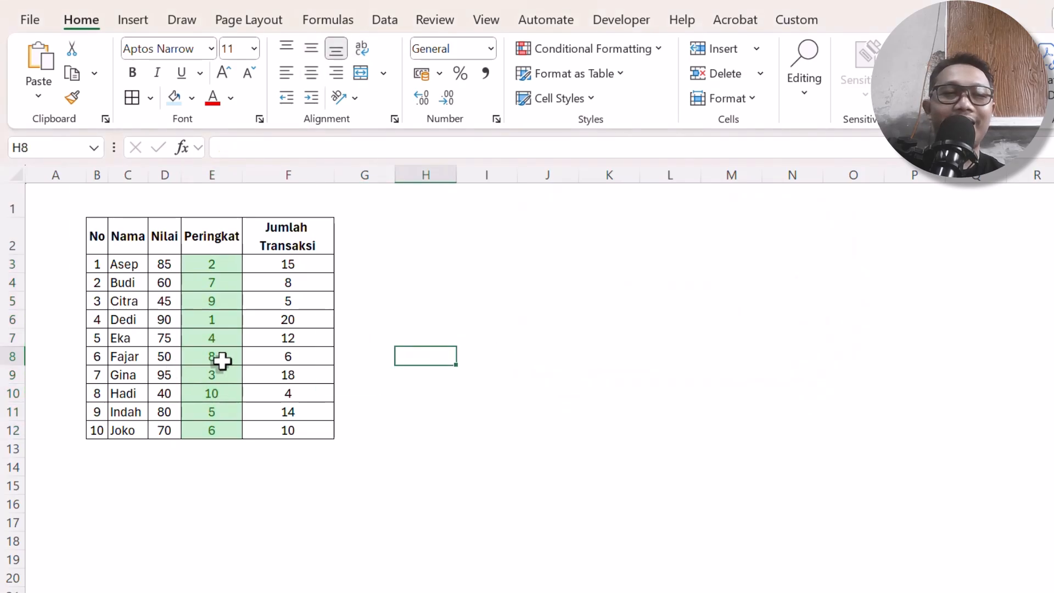
Copy the data in C3:F12 to the rows starting at C13 and extend the No numbering to 20
click(104, 269)
drag(134, 273, 296, 430)
key(ctrl+c)
click(125, 447)
key(ctrl+v)
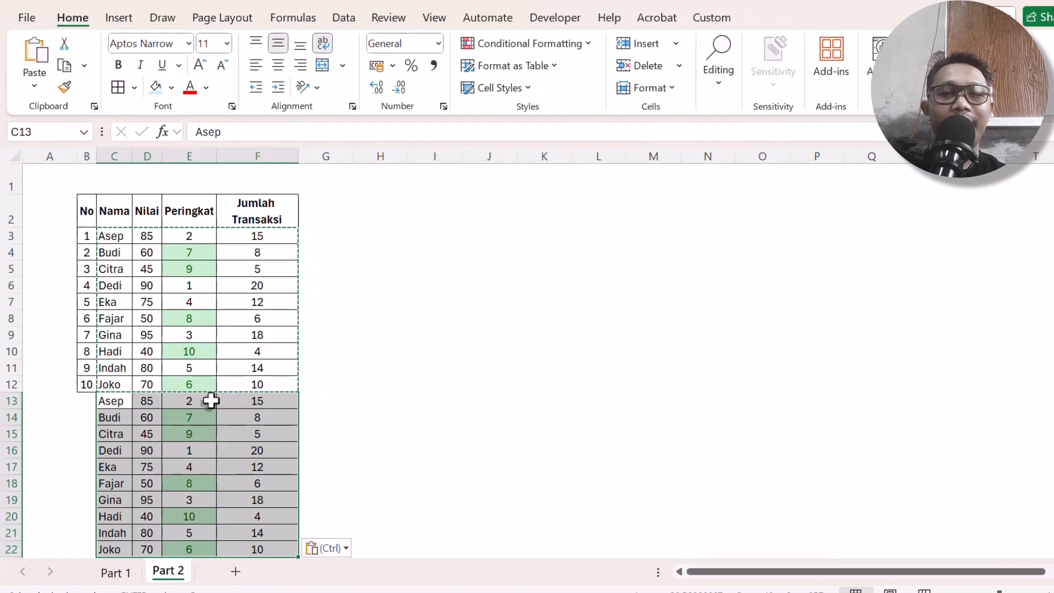
click(212, 467)
drag(78, 372, 86, 387)
double_click(96, 392)
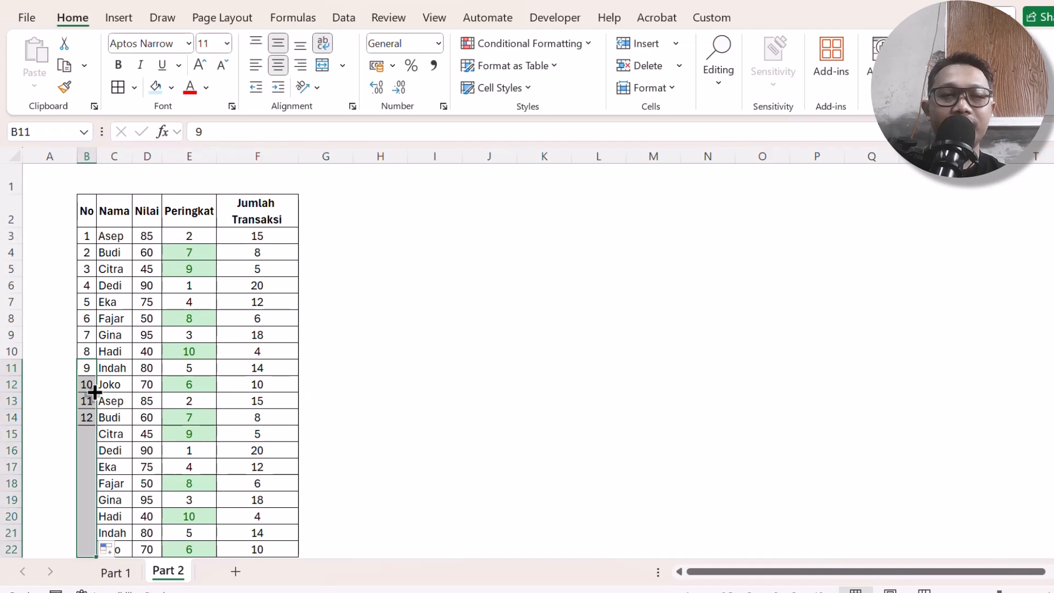
Replace the Peringkat value in E3 with the formula =RANDBETWEEN(1;20)
click(206, 238)
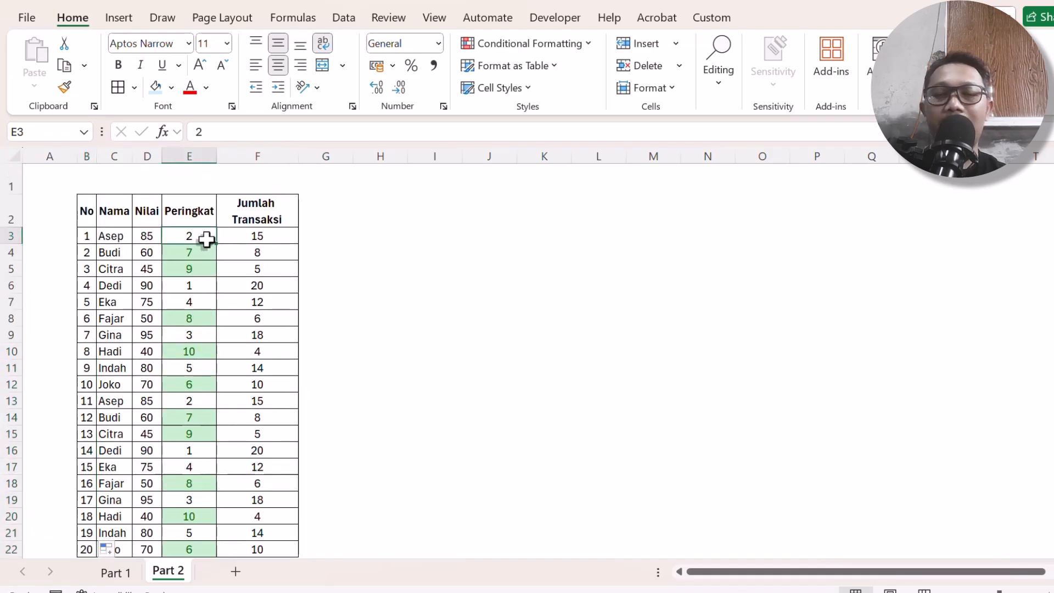
text(=ran)
key(Down)
key(Down)
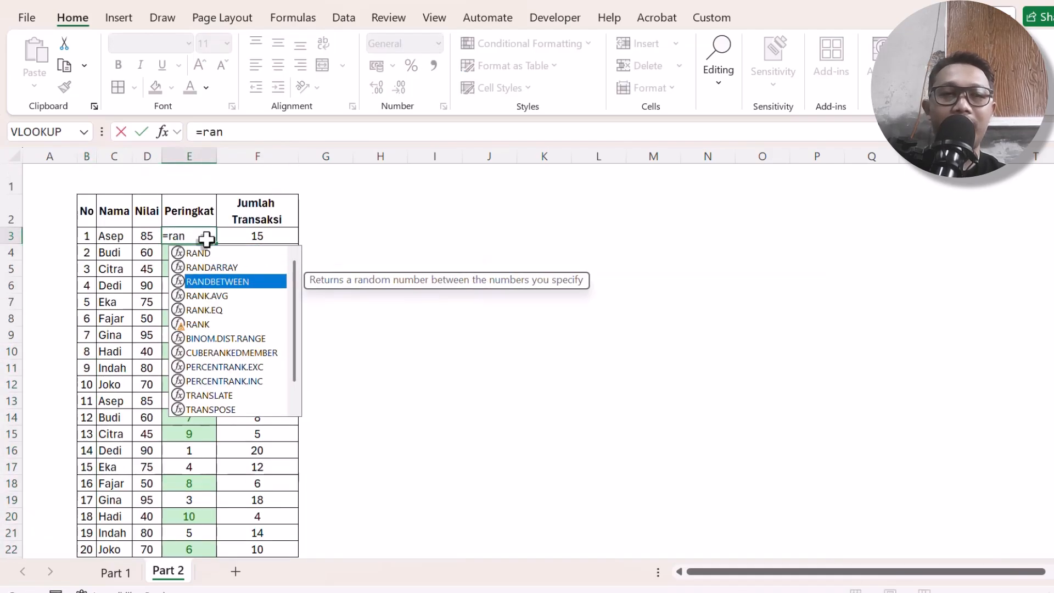
key(Tab)
text(1)
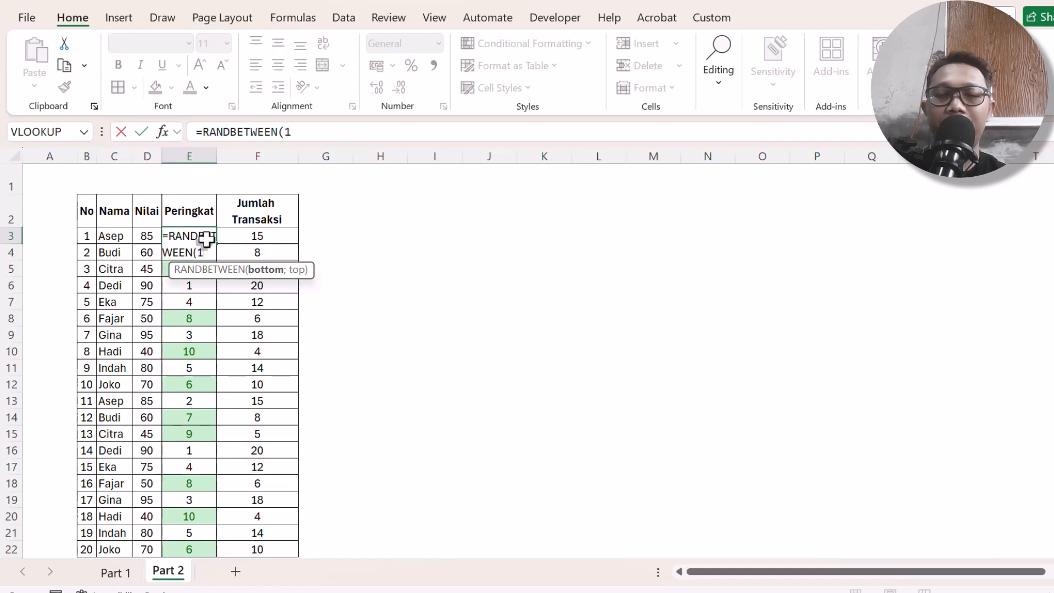
text(;20)
key(Return)
Fill the random-number formula from E3 down the Peringkat column to E22
click(206, 238)
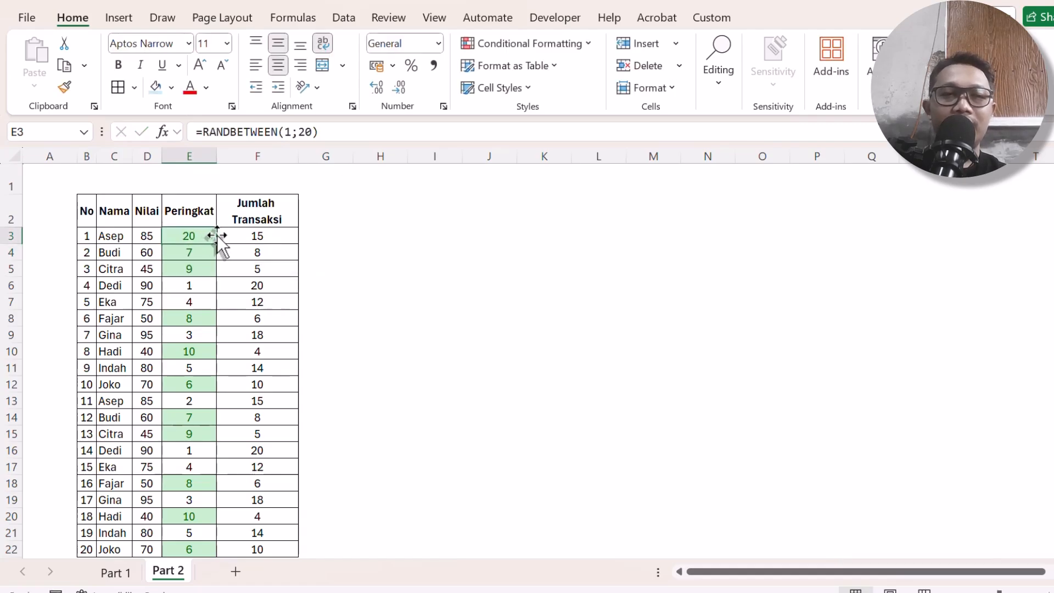
double_click(217, 243)
scroll(275, 289, down, 2)
scroll(225, 281, up, 3)
drag(205, 270, 204, 256)
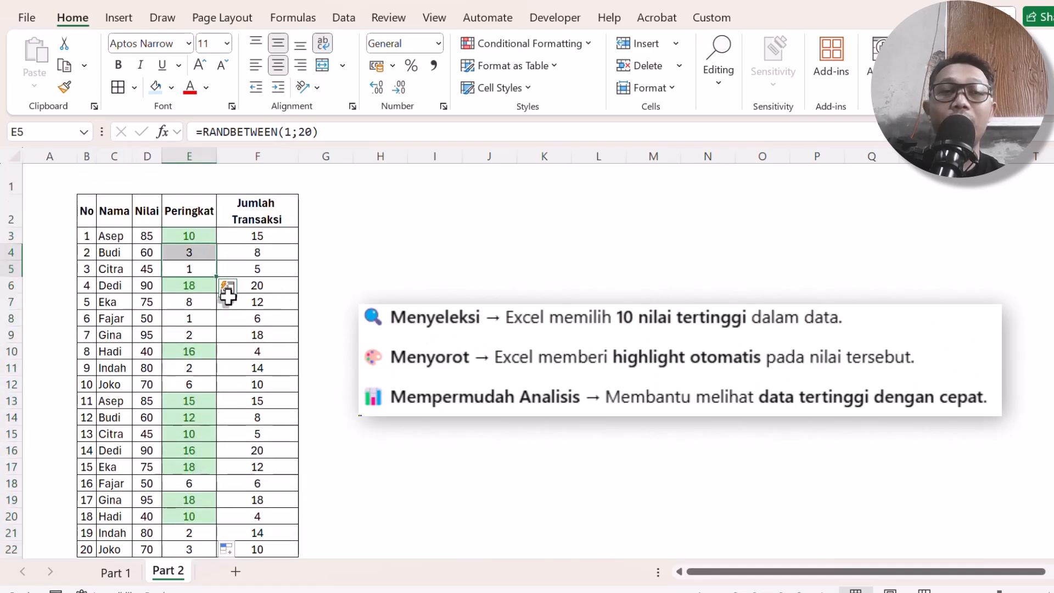
click(203, 250)
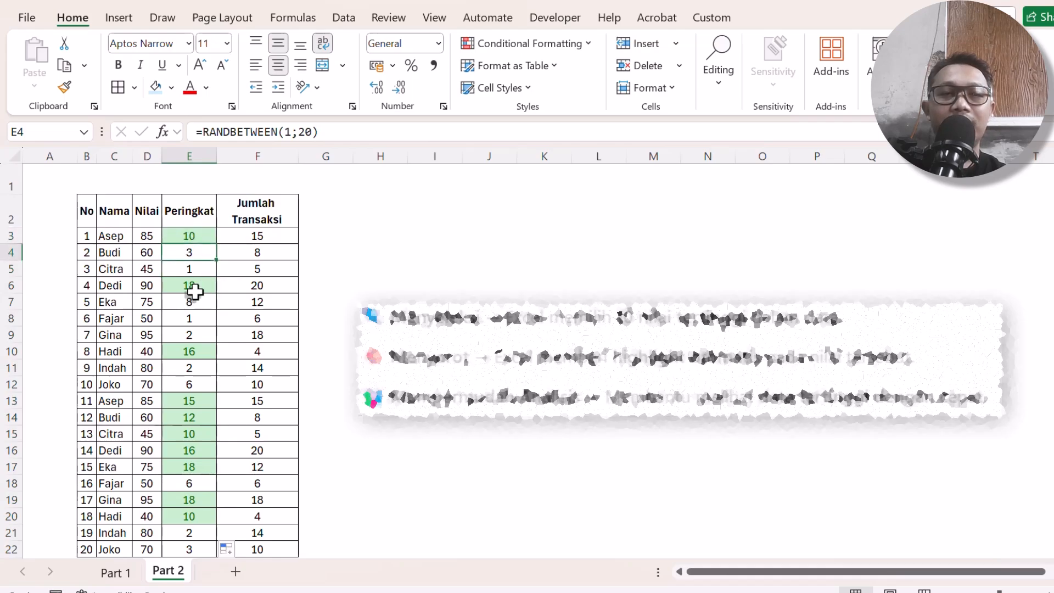
scroll(207, 291, down, 1)
scroll(214, 280, up, 1)
click(190, 235)
drag(146, 231, 148, 549)
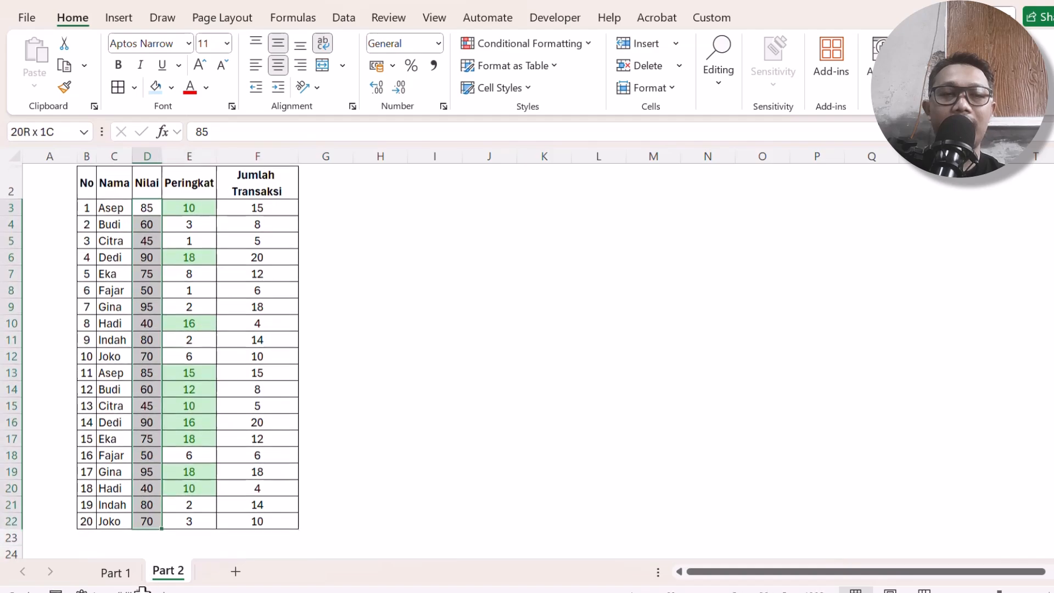
Narrow column A and reduce the height of row 1 so the whole table fits in view
scroll(146, 470, down, 1)
scroll(176, 390, up, 1)
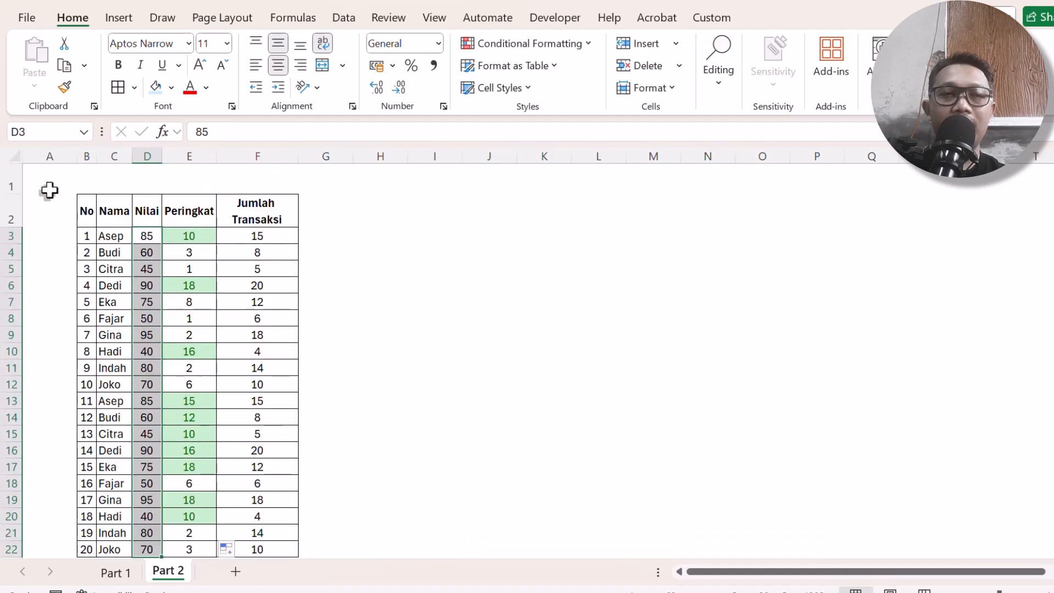
drag(72, 160, 37, 161)
drag(12, 195, 13, 175)
Apply a Top 10 Items conditional formatting rule to the Nilai values in D3:D22 with Green Fill with Dark Green Text
click(109, 244)
drag(107, 217, 107, 531)
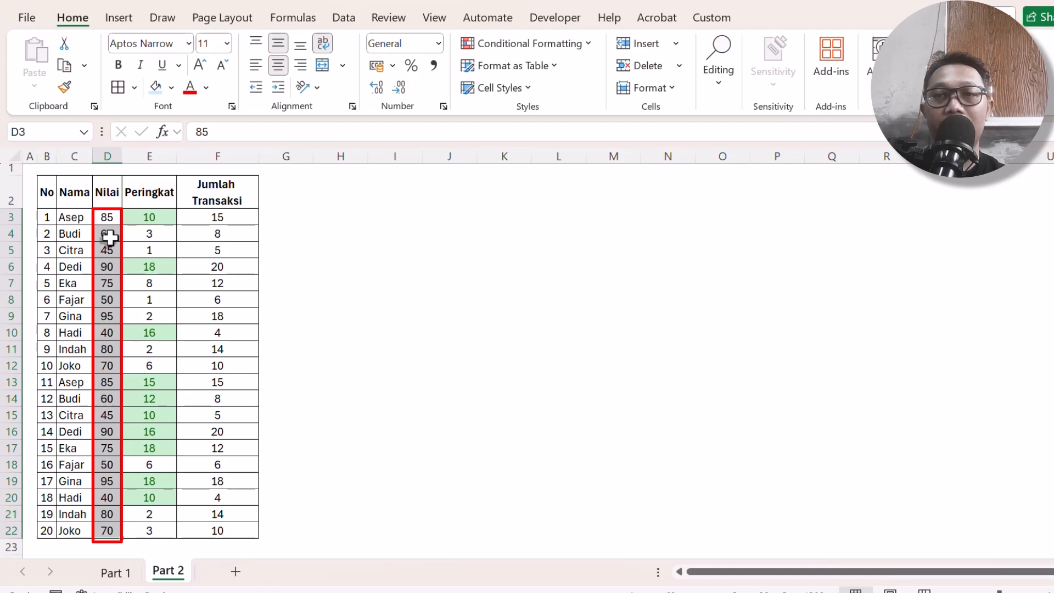
click(526, 43)
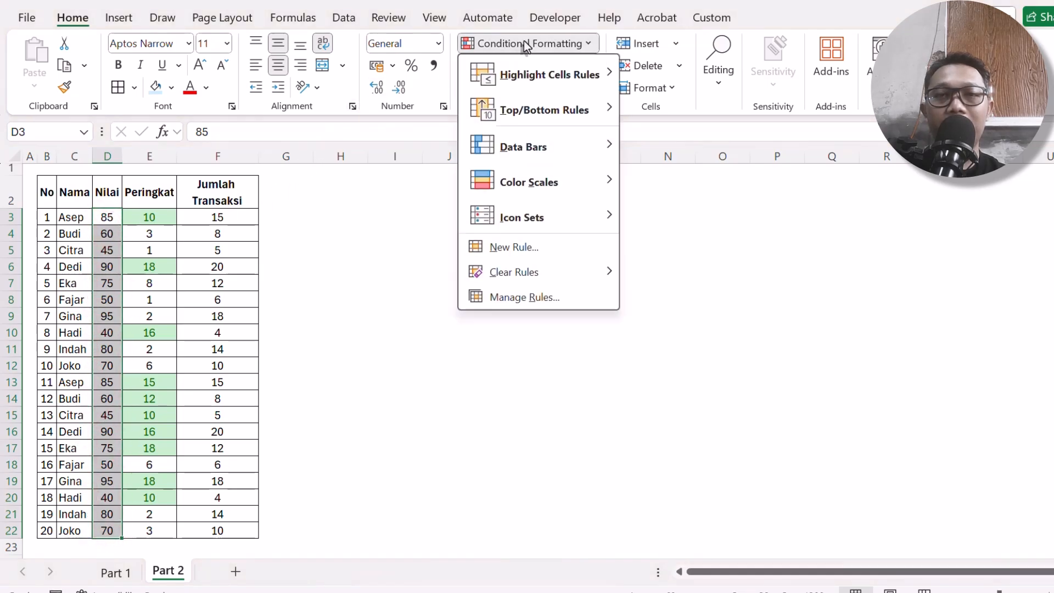
mouse_move(548, 107)
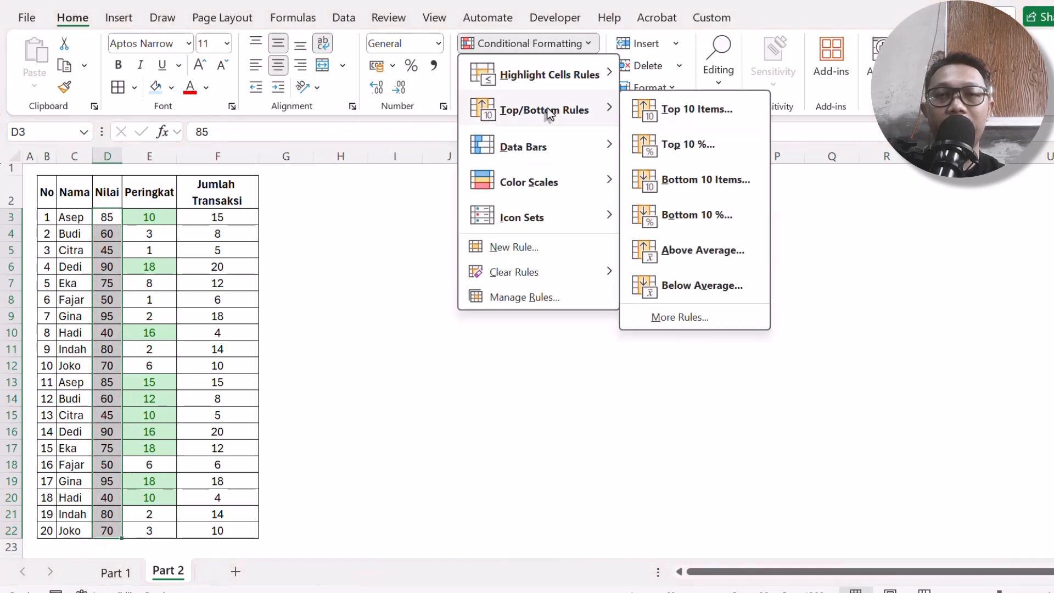
click(659, 125)
click(644, 250)
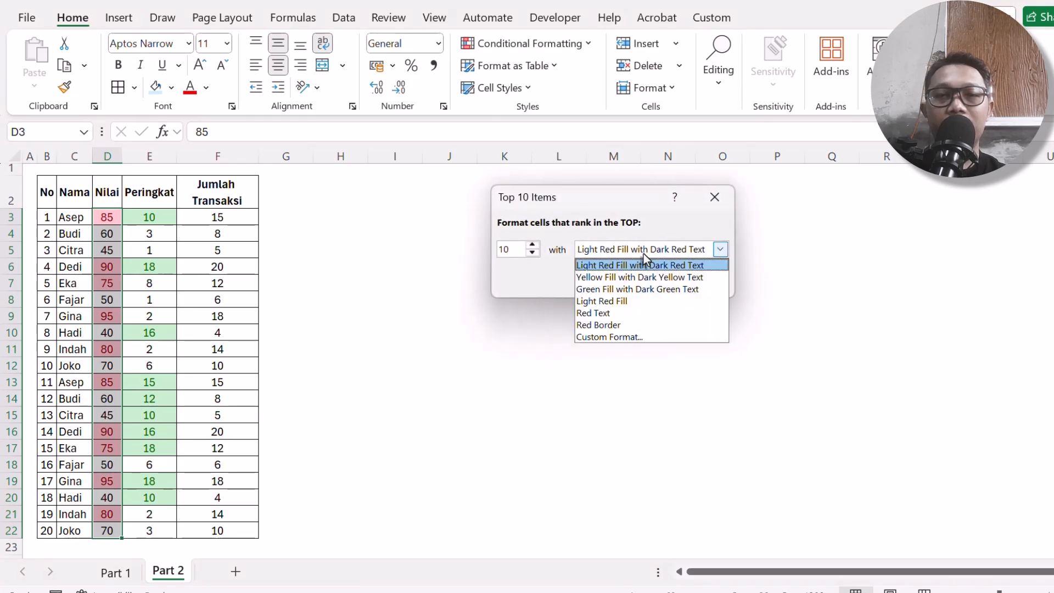
click(641, 289)
click(626, 281)
click(109, 283)
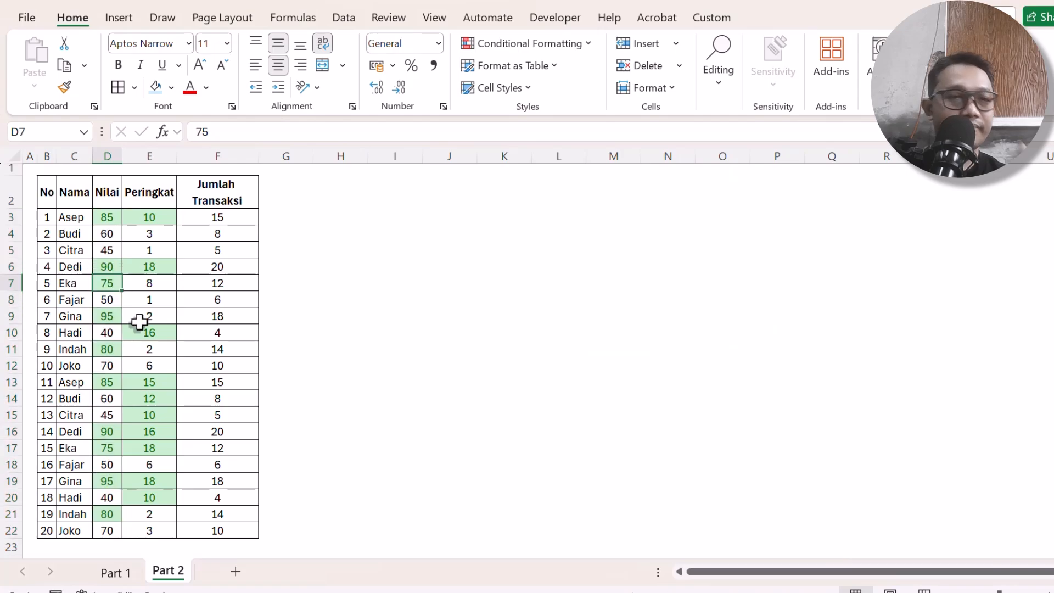
Clear the conditional formatting rules from the Peringkat values in E3:E22
drag(159, 214, 171, 530)
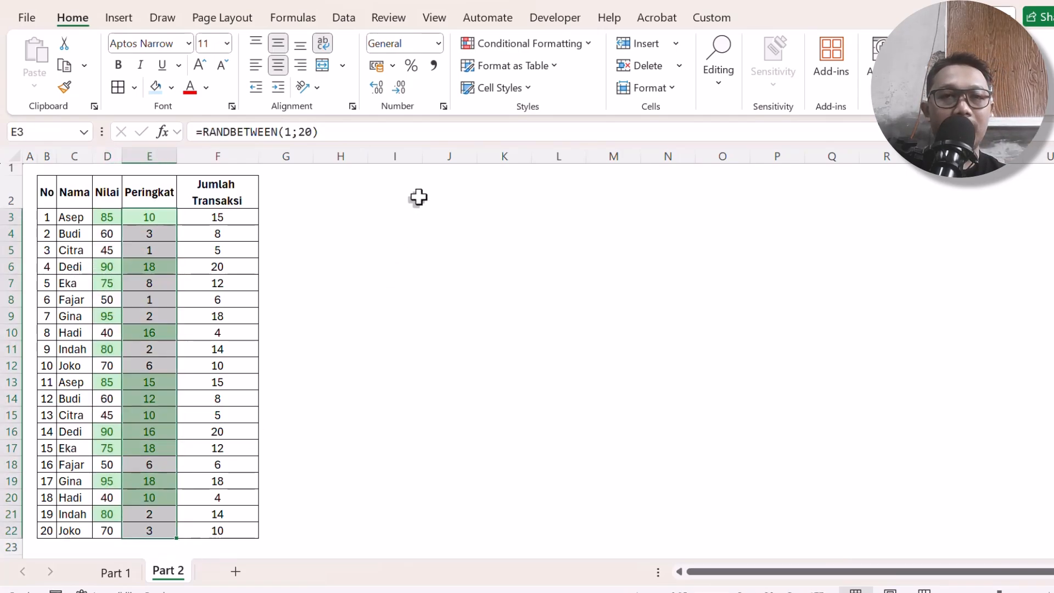
click(497, 44)
mouse_move(571, 277)
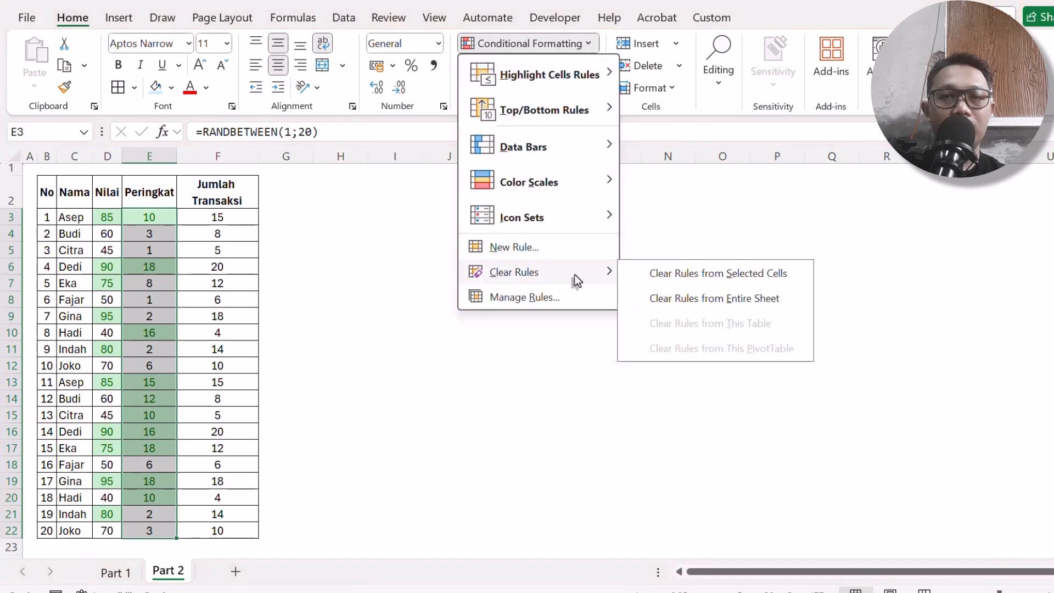
click(647, 274)
click(106, 235)
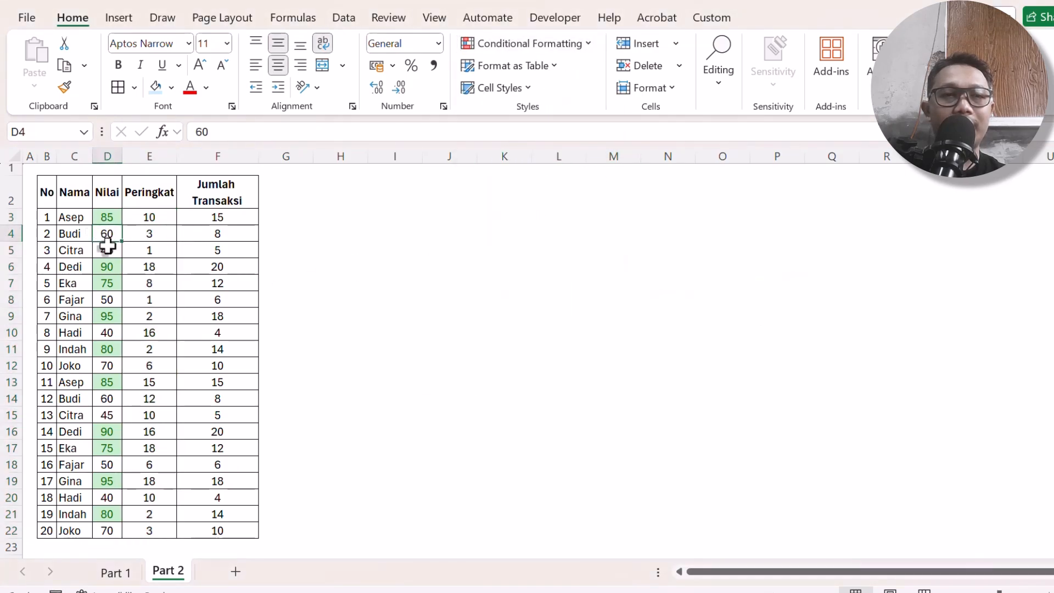
Sort the table data in C2:F22 by Nilai from largest to smallest, treating the first row as headers
drag(87, 204, 239, 533)
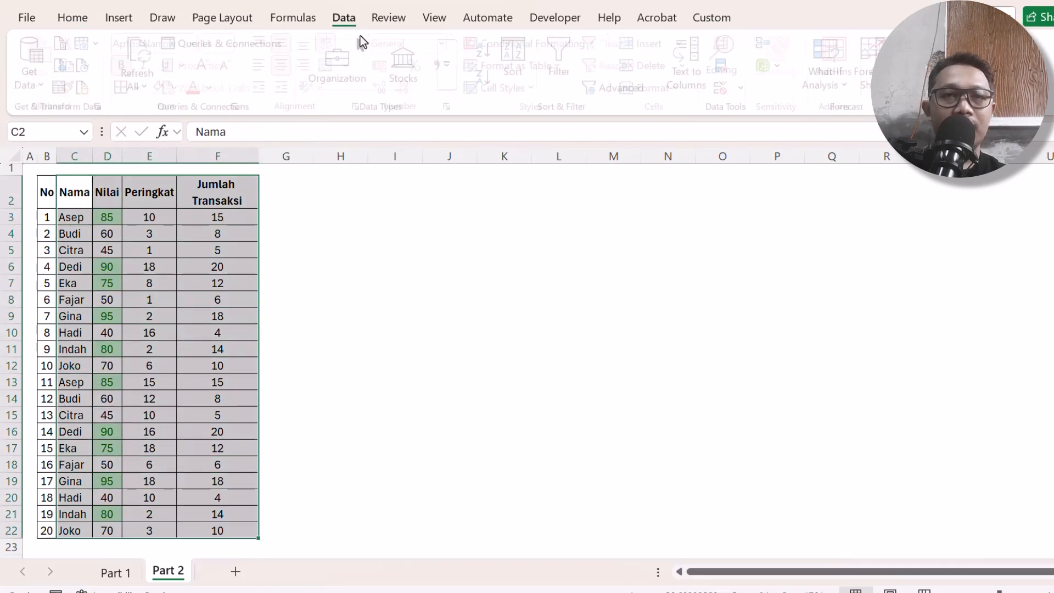
click(344, 18)
click(517, 61)
click(457, 213)
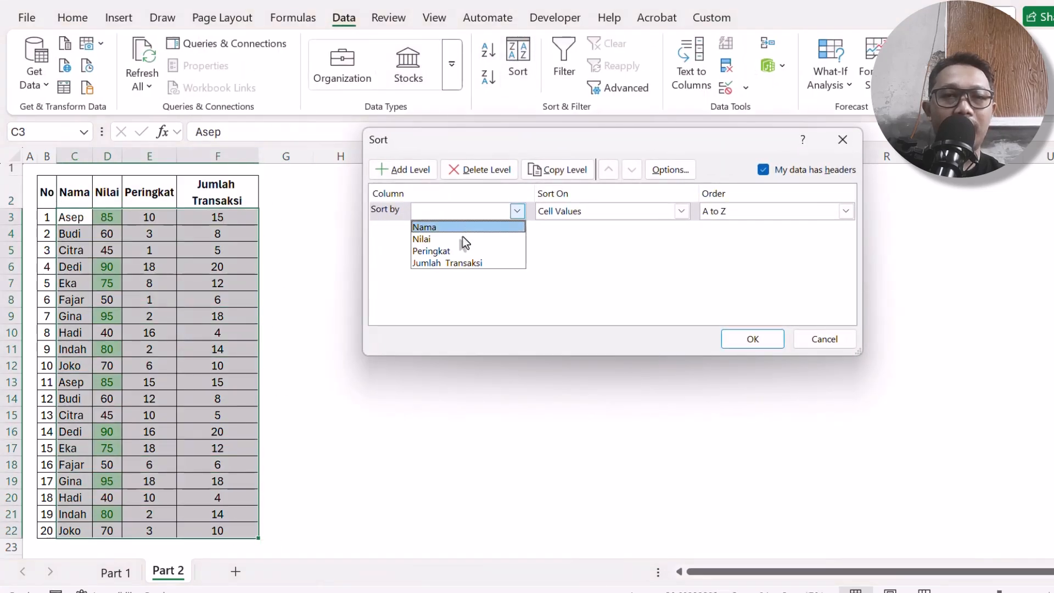
click(464, 236)
click(713, 216)
click(717, 231)
click(718, 216)
click(719, 238)
click(752, 339)
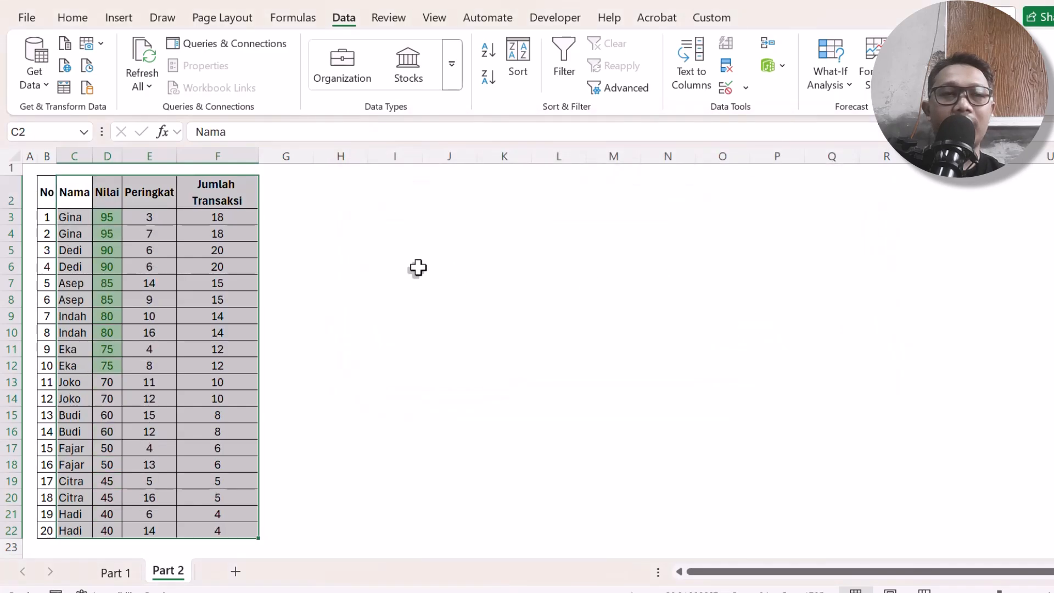
Replace the random-number formulas in the Peringkat cells E3:E22 with their static values
click(140, 249)
click(148, 233)
drag(151, 217, 165, 516)
key(ctrl+c)
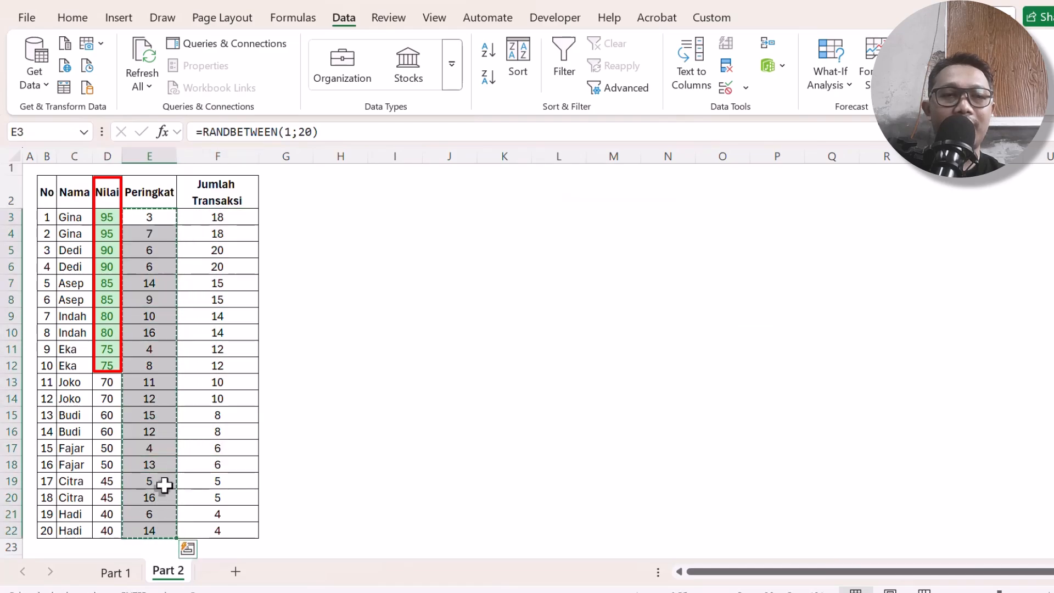
right_click(162, 490)
key(Escape)
Enter 1 in E3 and 2 in E4, and fill the Peringkat series down to 20 in E22
text(1)
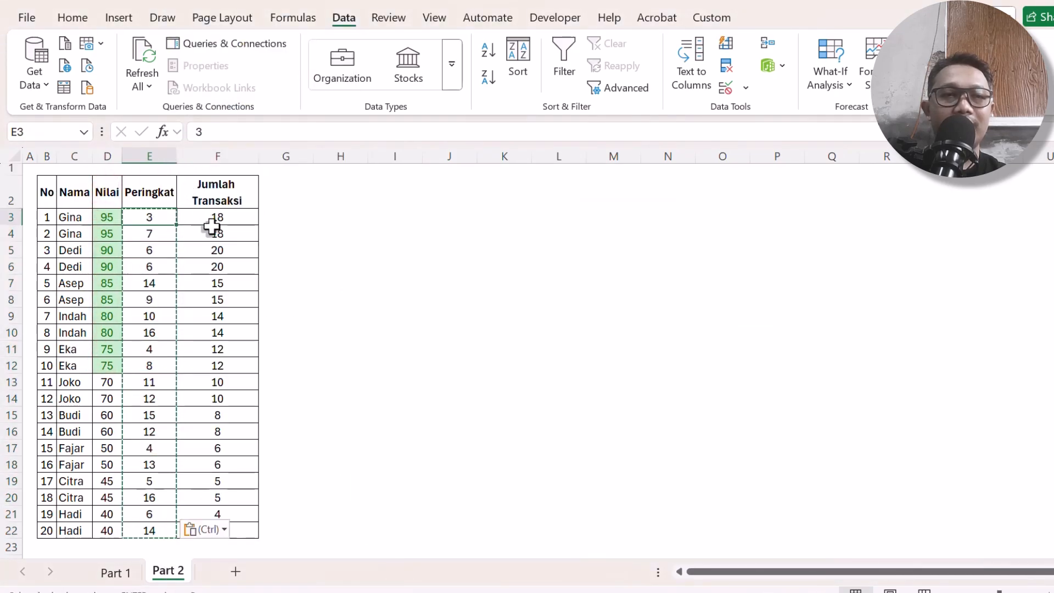
click(213, 227)
click(164, 236)
text(2)
drag(167, 265, 166, 253)
drag(164, 218, 168, 235)
double_click(178, 243)
click(200, 334)
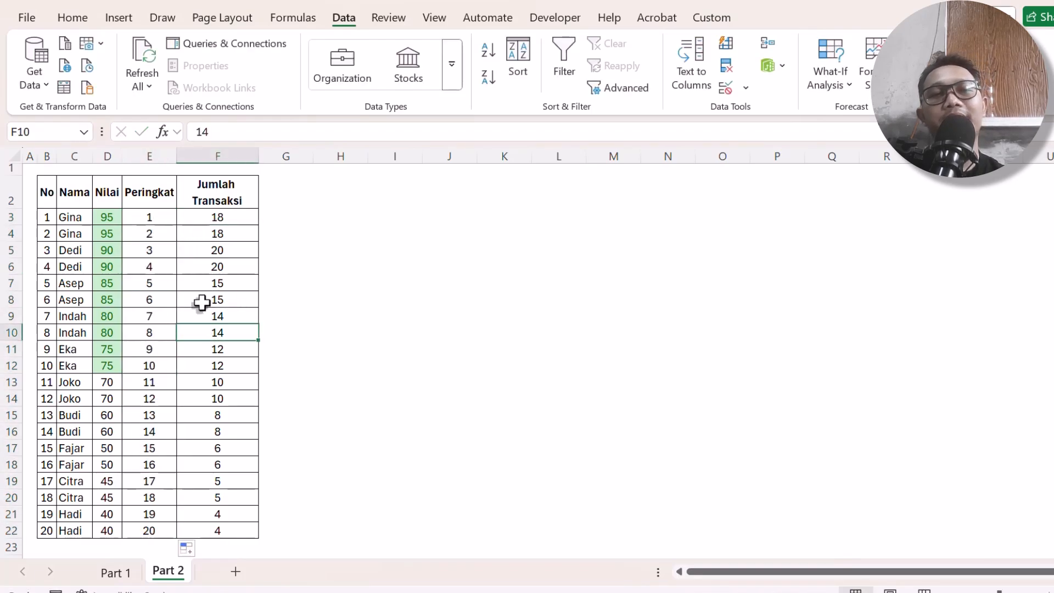
click(101, 367)
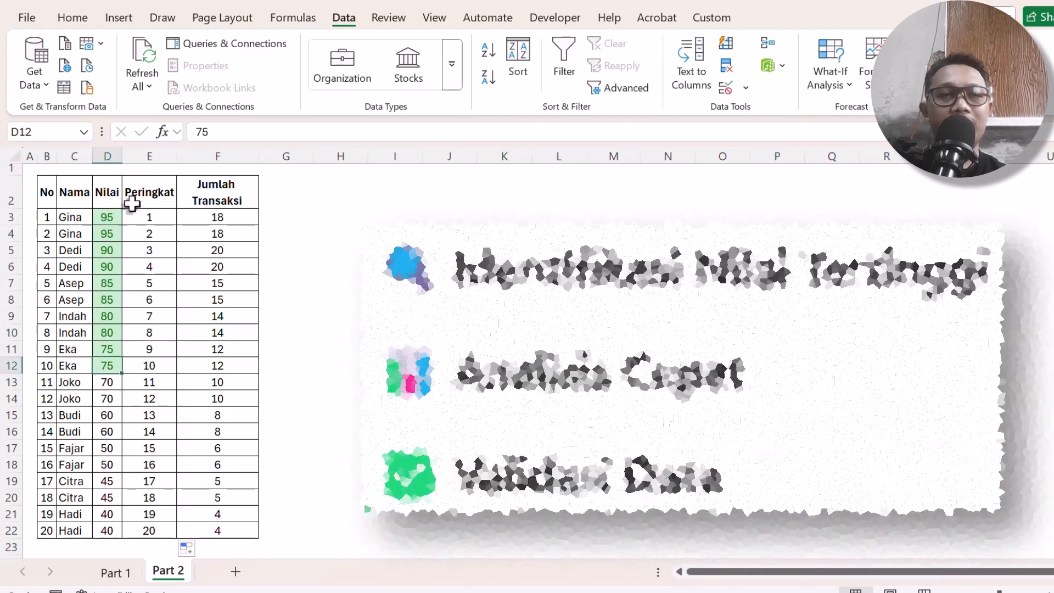
click(174, 233)
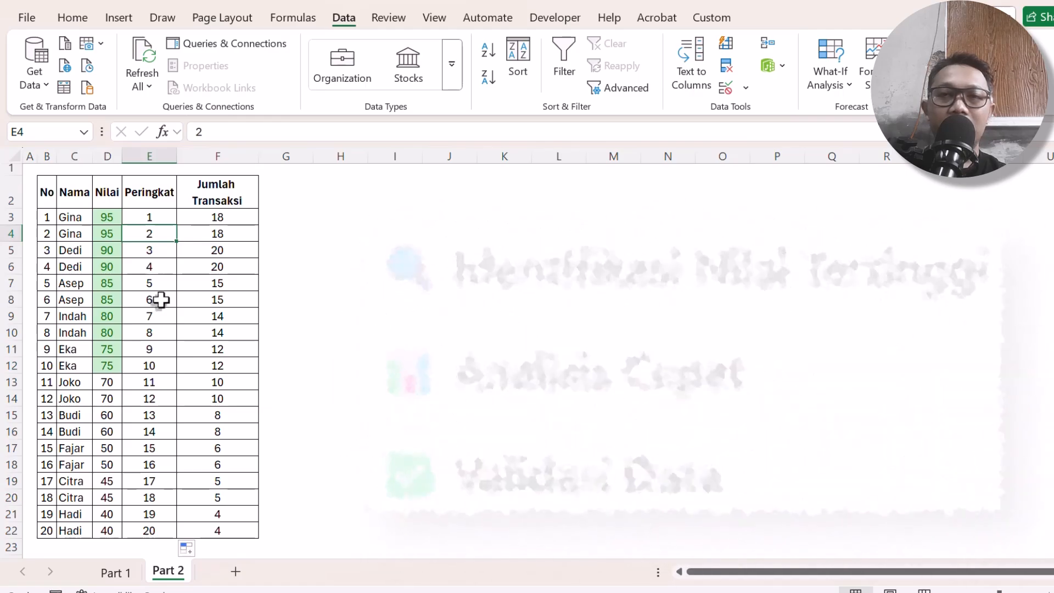
Clear the conditional formatting rules from the Nilai values in D3:D22
drag(111, 216, 106, 530)
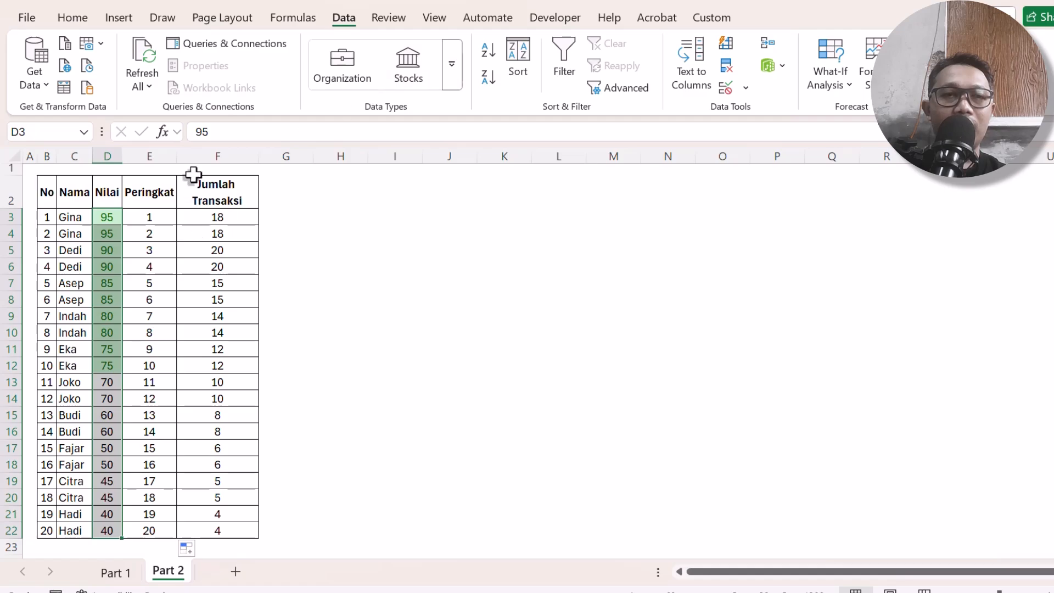
click(72, 17)
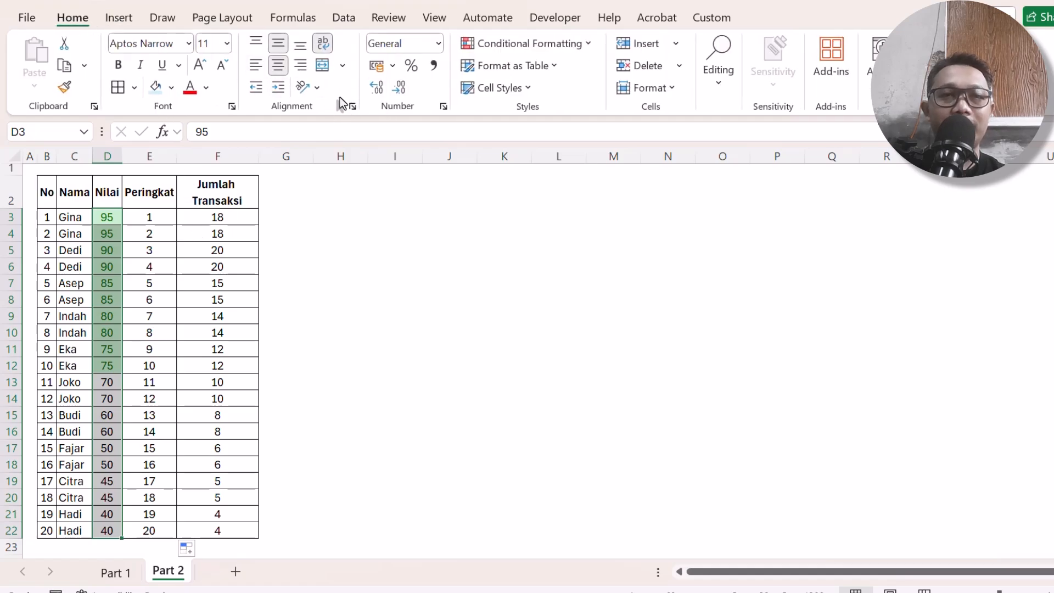
click(522, 44)
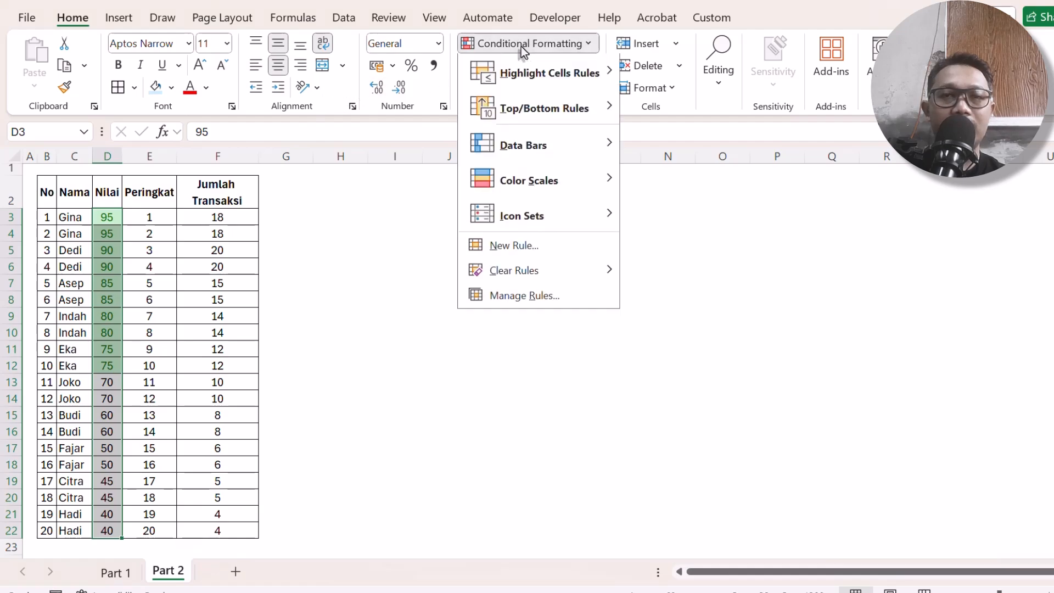
mouse_move(549, 272)
click(664, 275)
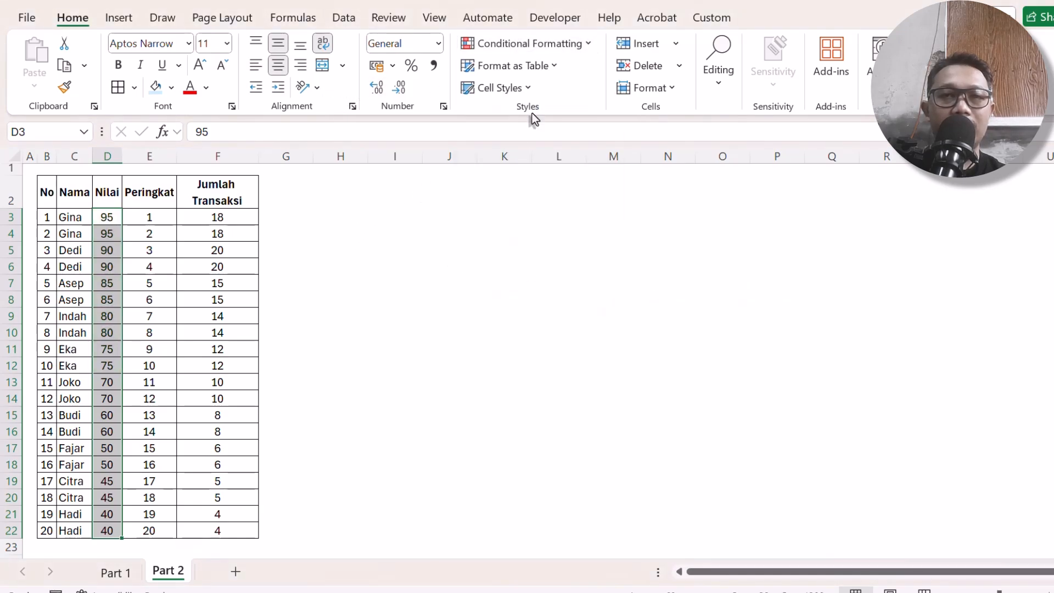
Apply a Bottom 10 Items conditional formatting rule to D3:D22 with Yellow Fill with Dark Yellow Text
click(551, 46)
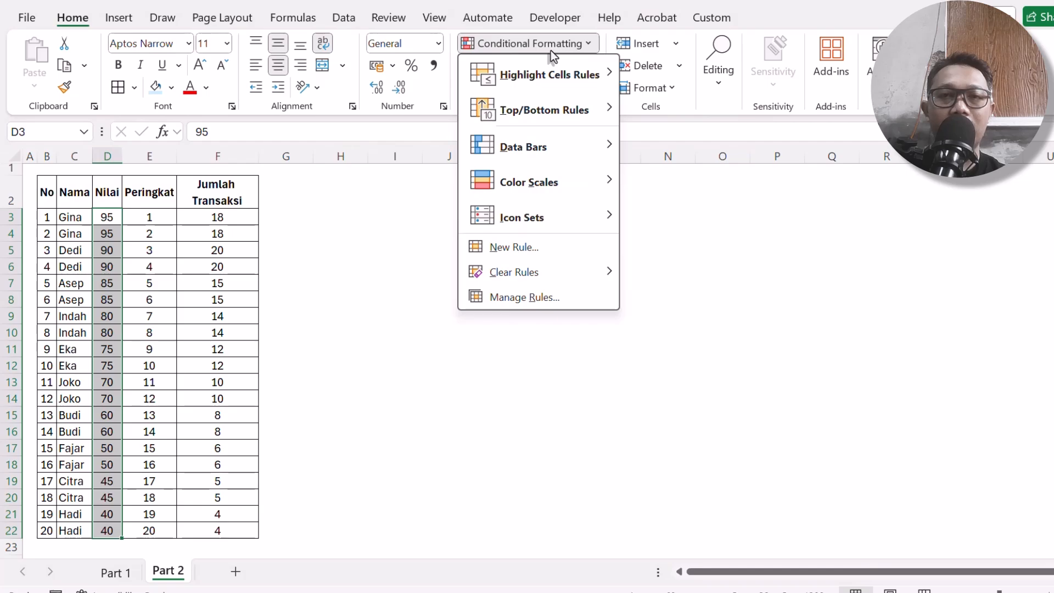
mouse_move(549, 110)
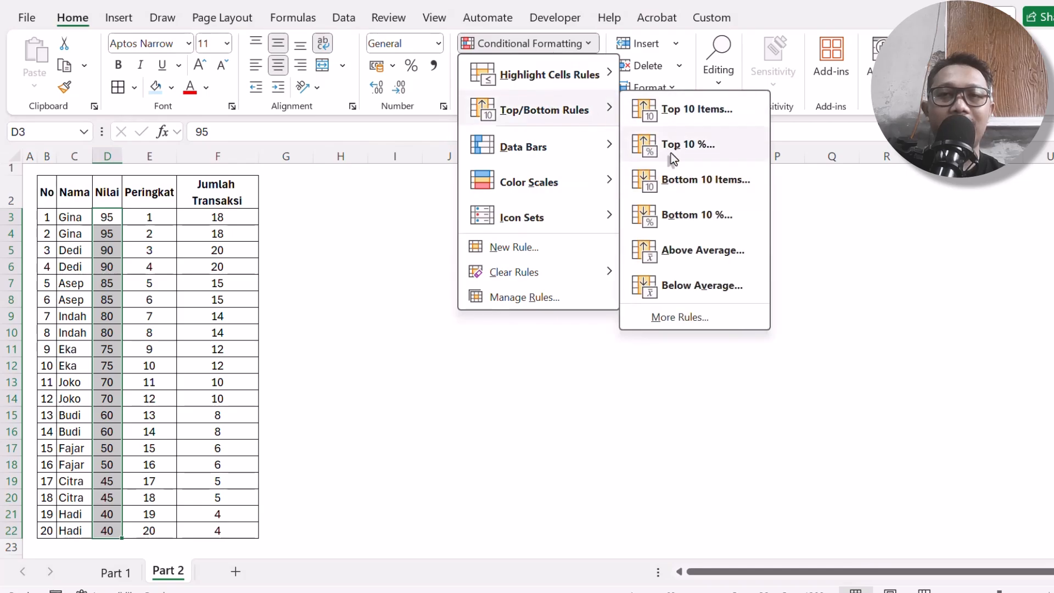
click(691, 181)
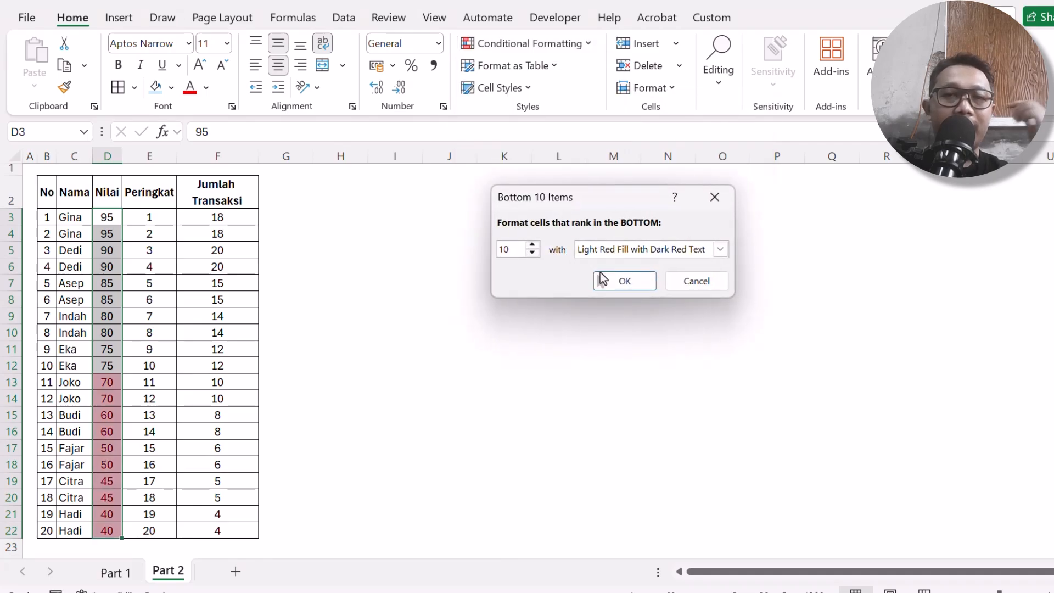
click(624, 252)
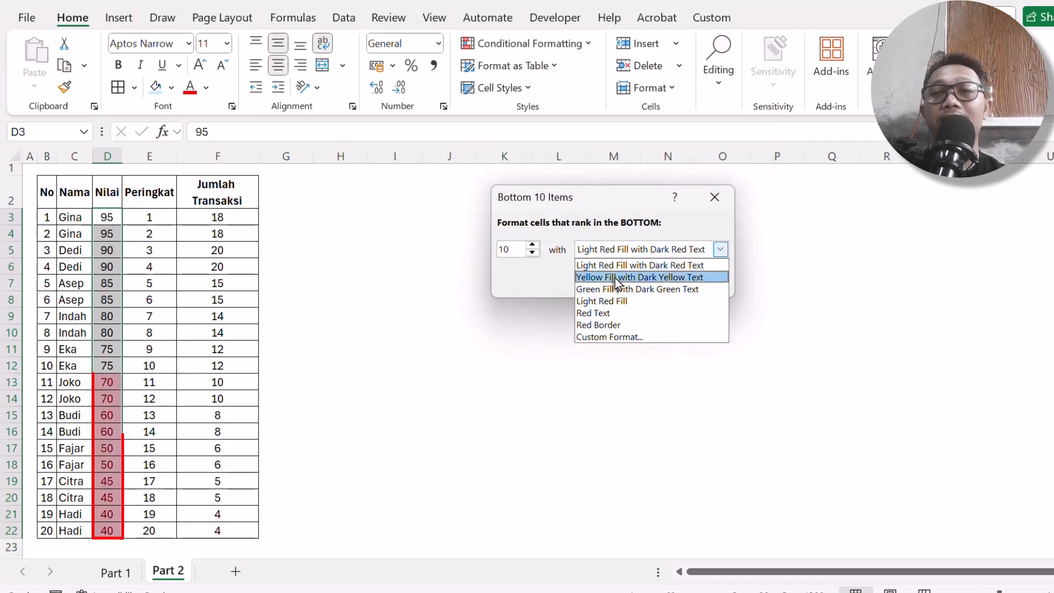
click(607, 274)
click(609, 280)
click(214, 367)
click(109, 382)
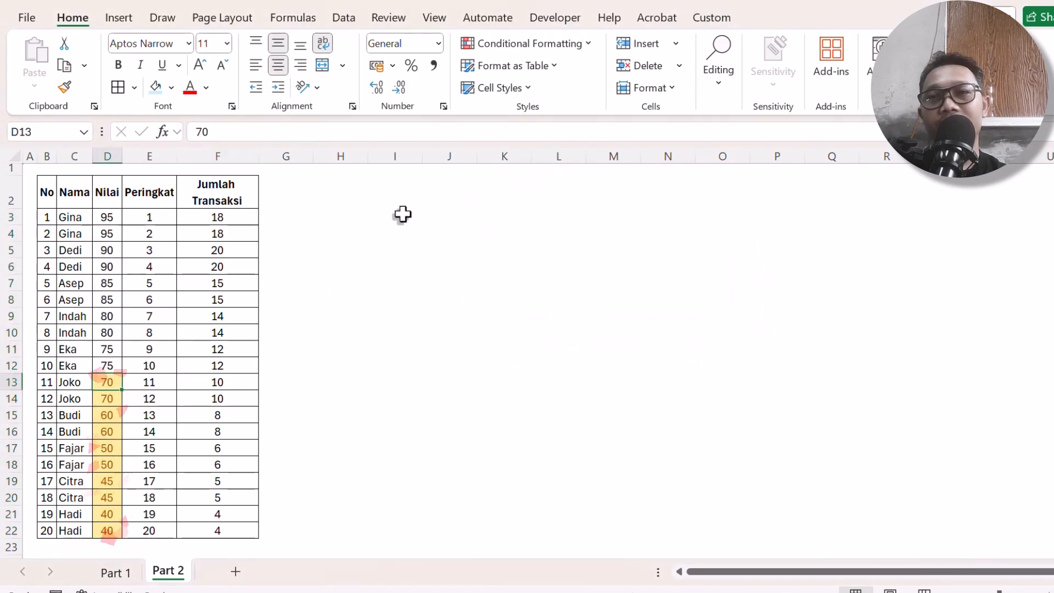
click(512, 47)
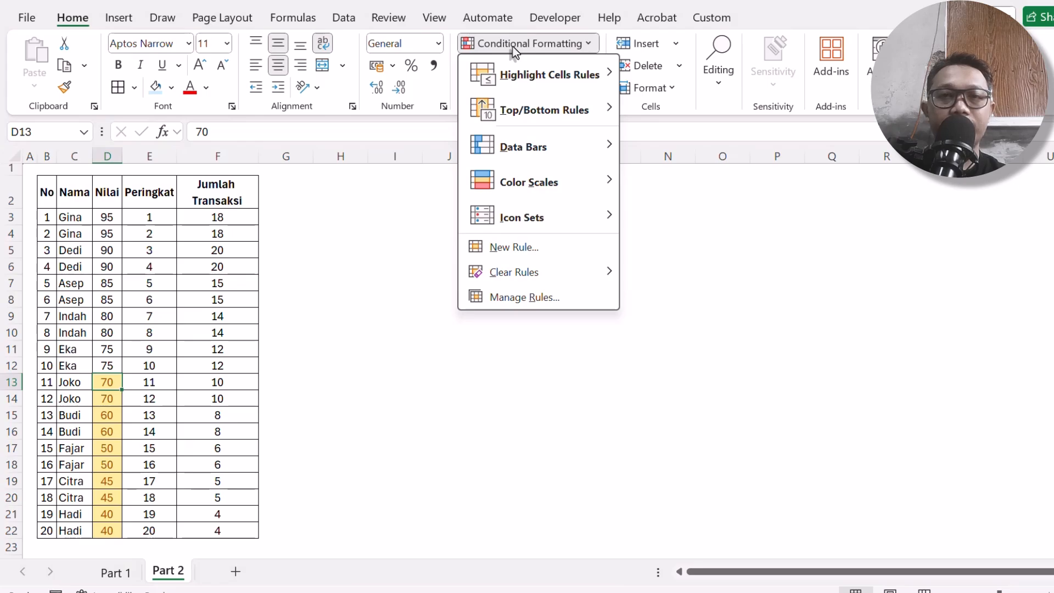
mouse_move(503, 114)
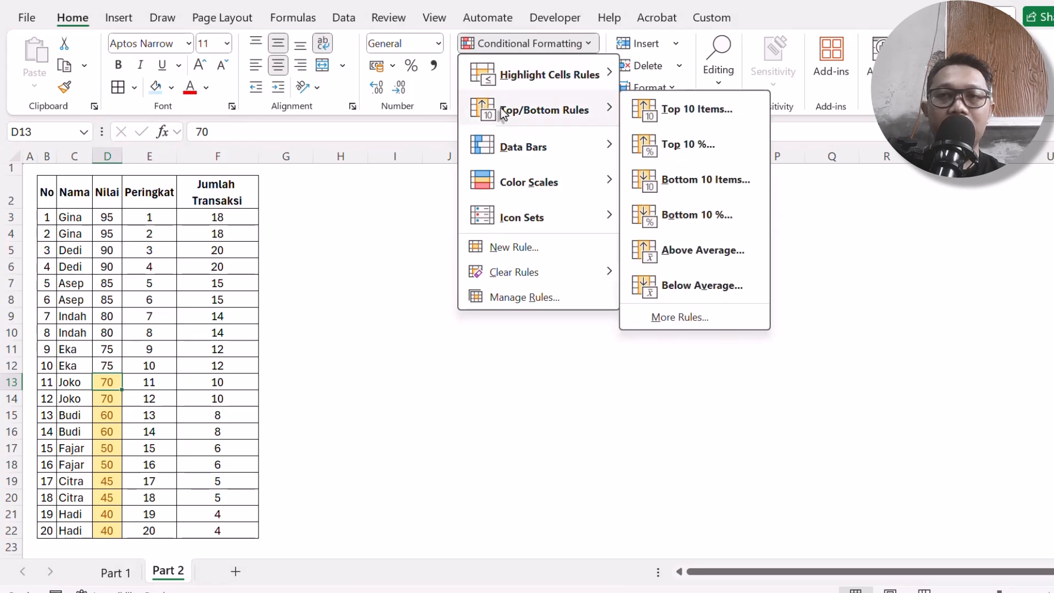
click(695, 55)
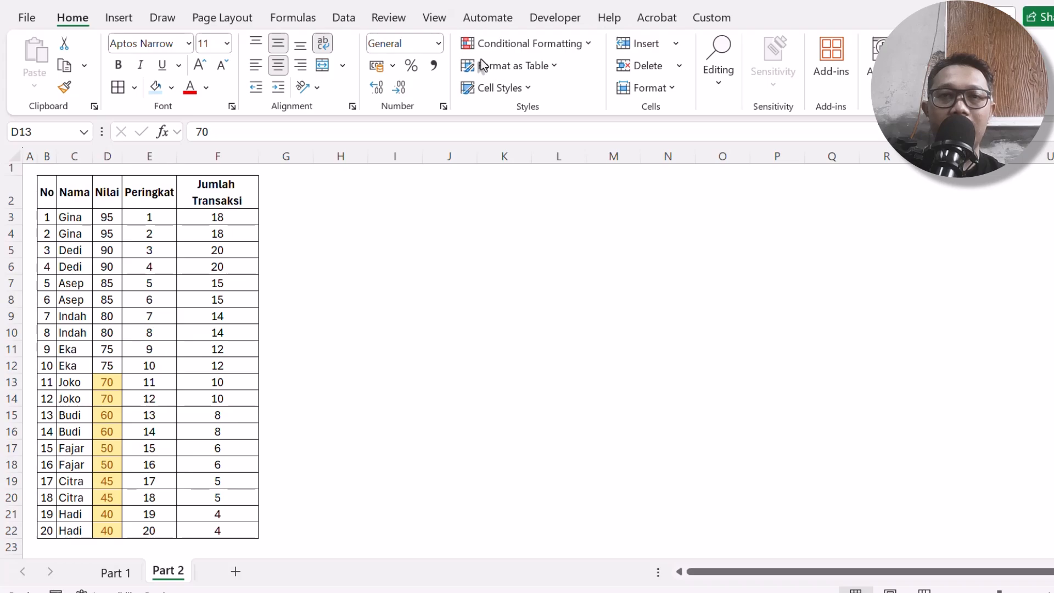
click(542, 45)
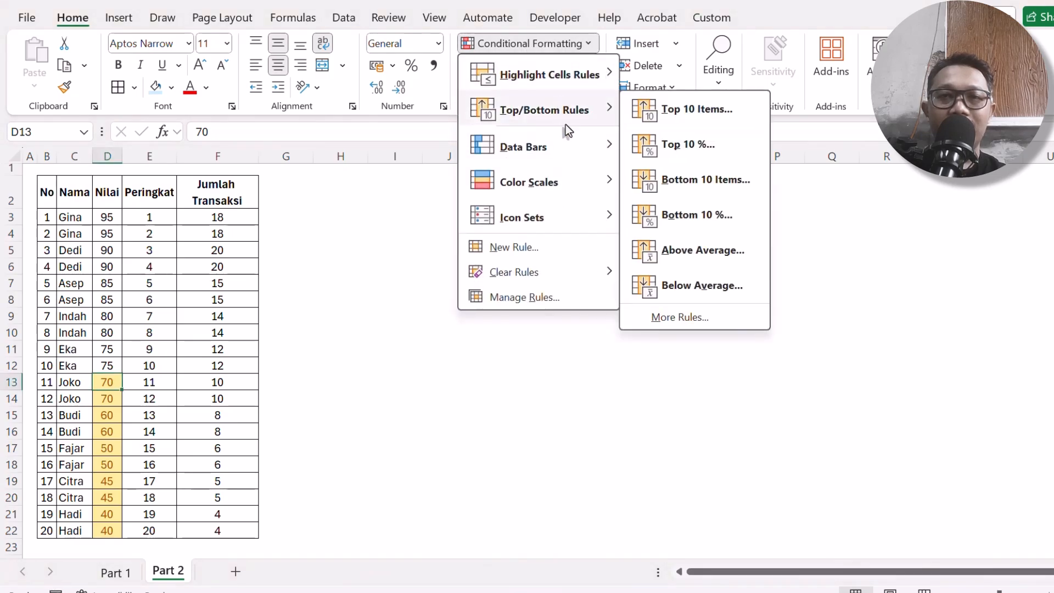
mouse_move(589, 115)
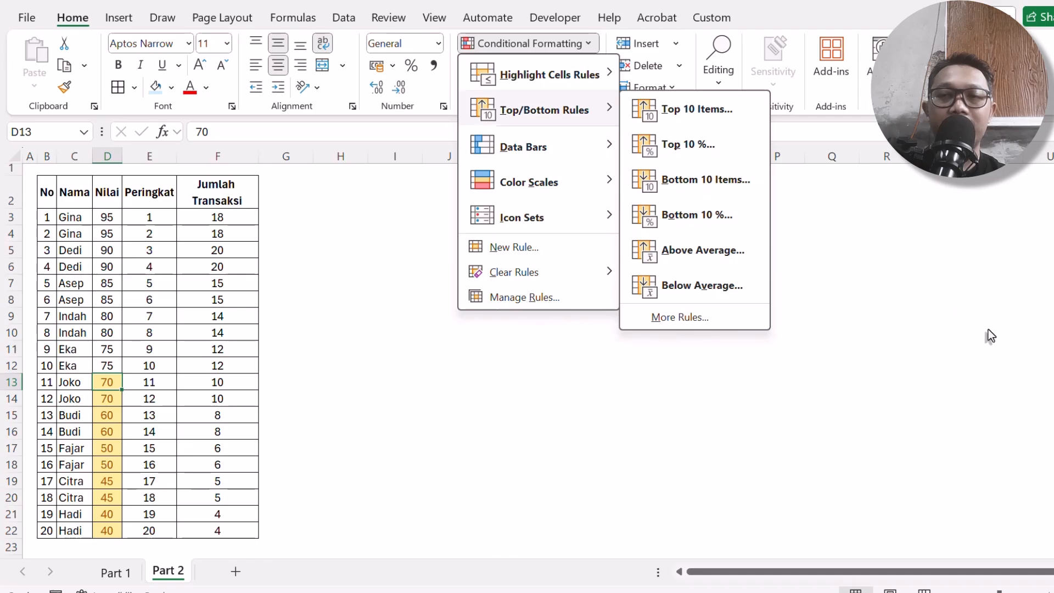
click(1011, 334)
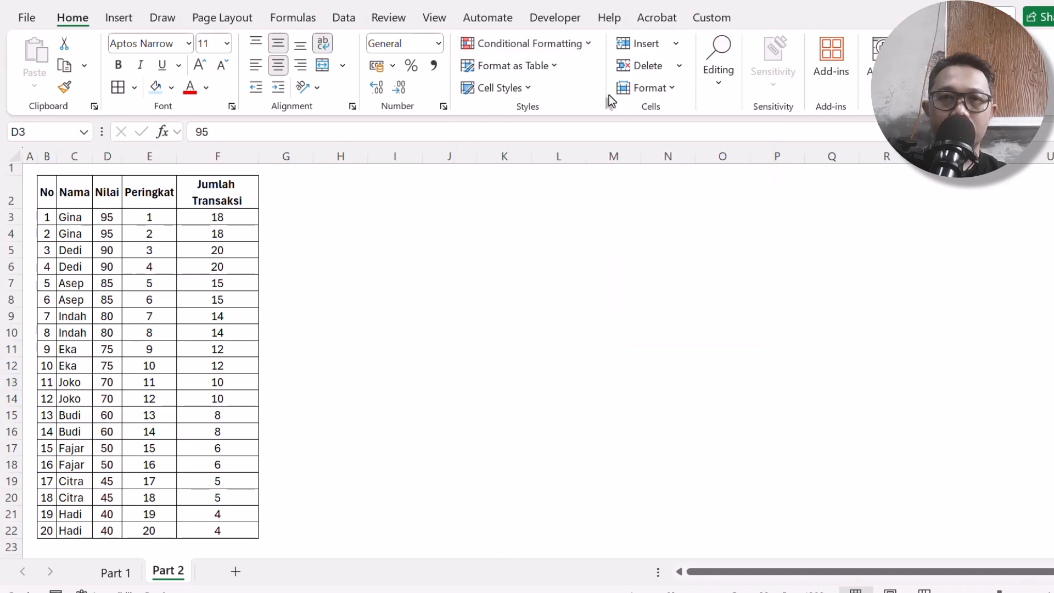
Start a Top 10% conditional formatting rule on the Nilai values in D3:D22 and set its percentage to 20
key(ctrl+shift+Down)
click(541, 44)
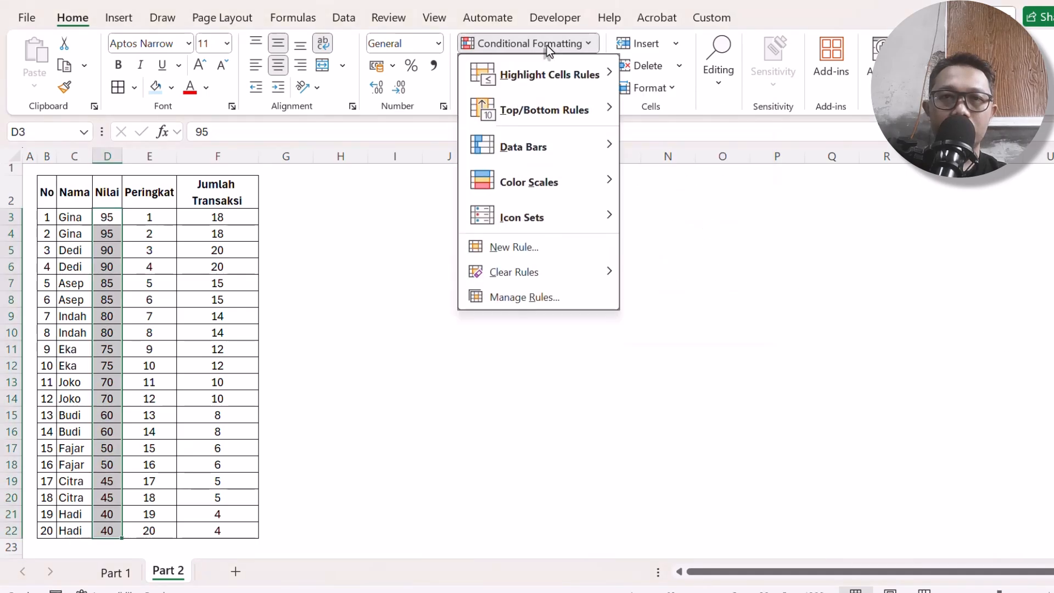
mouse_move(559, 113)
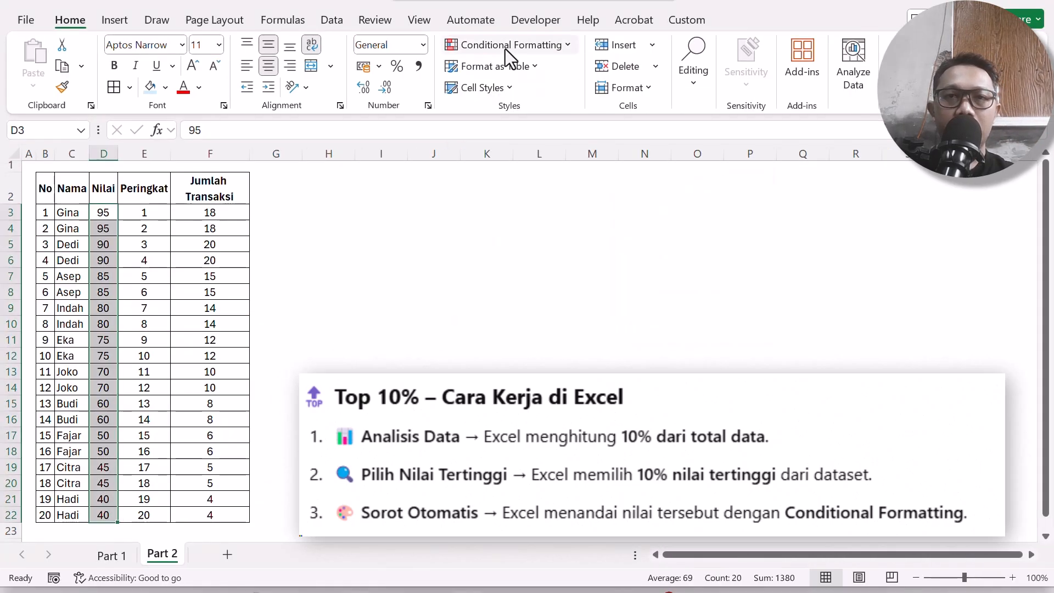
click(548, 51)
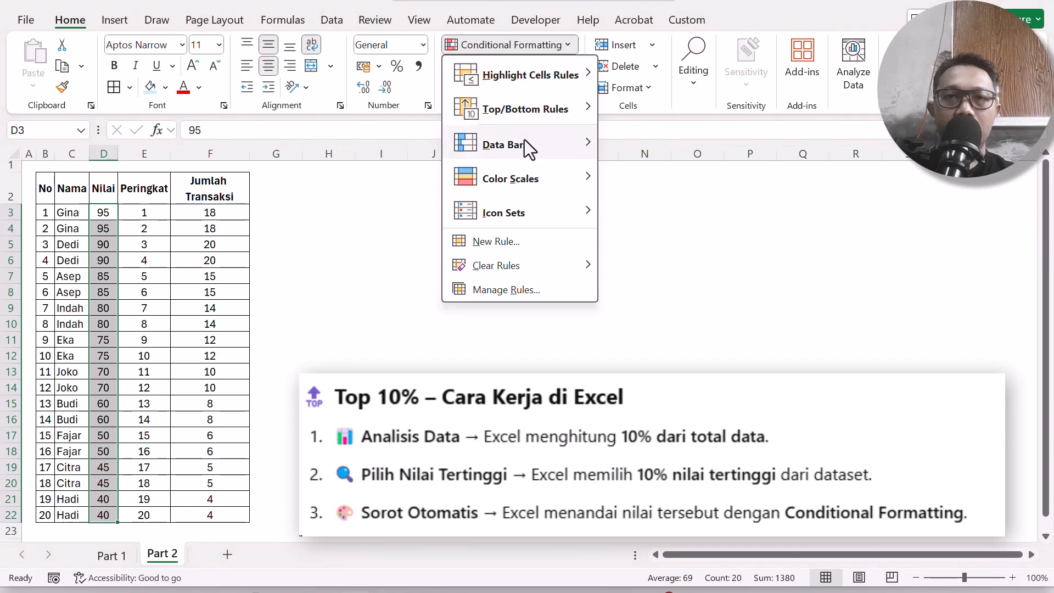
mouse_move(576, 110)
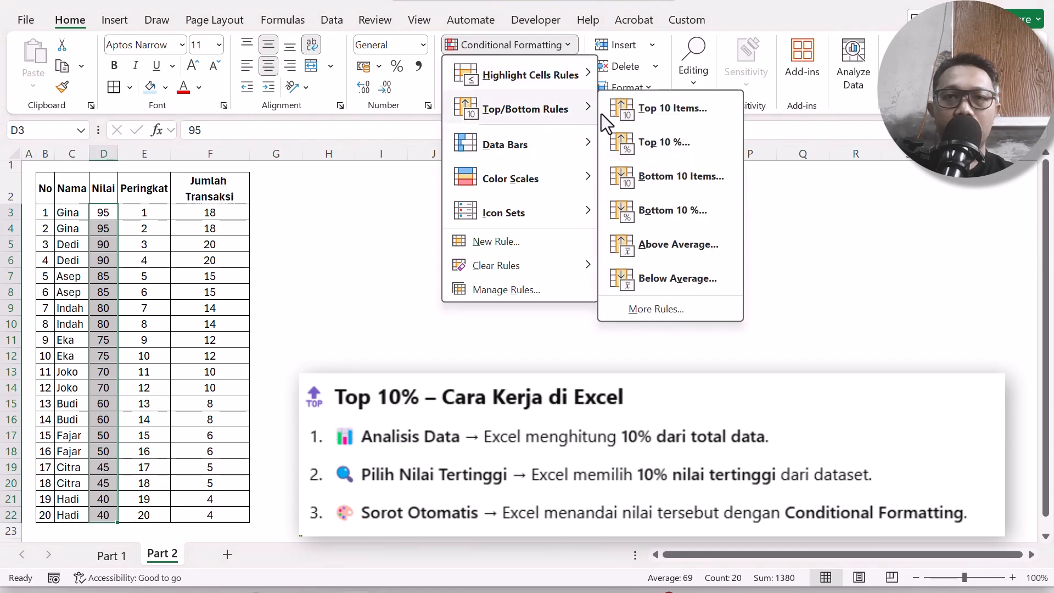
click(676, 151)
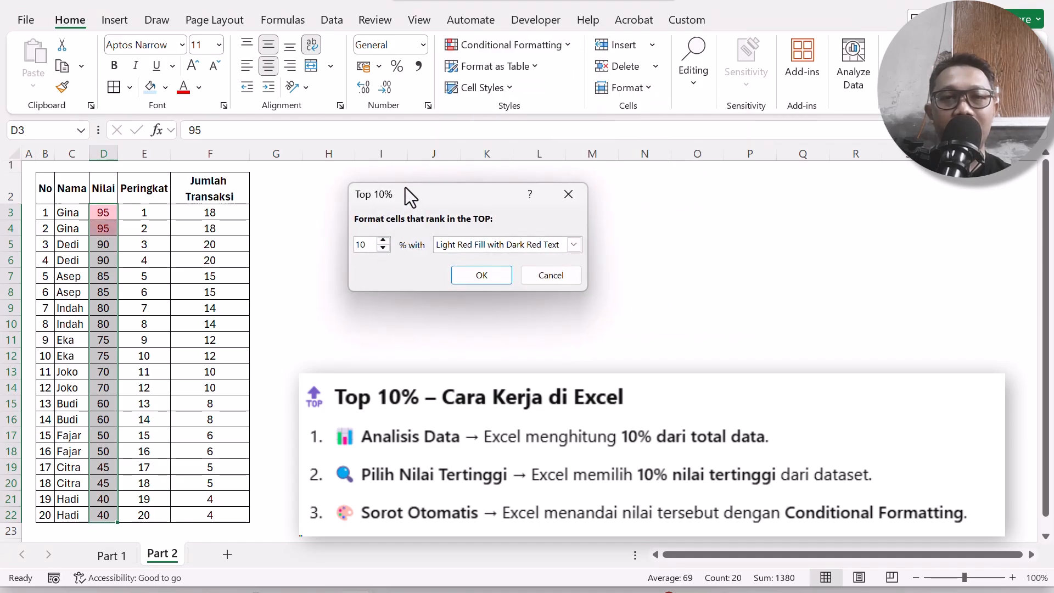
drag(405, 187, 414, 202)
double_click(371, 260)
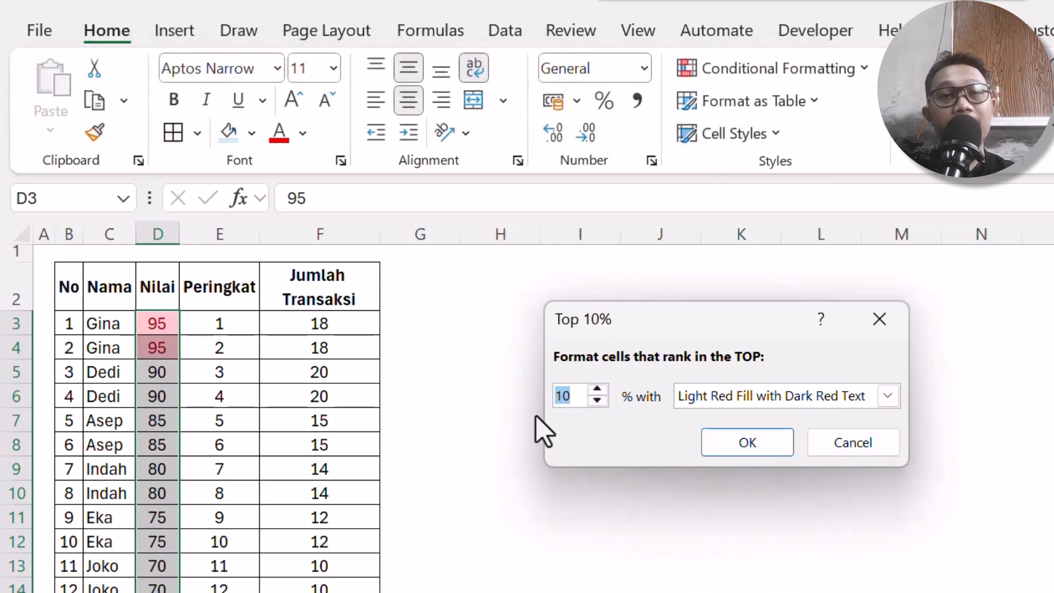
text(20)
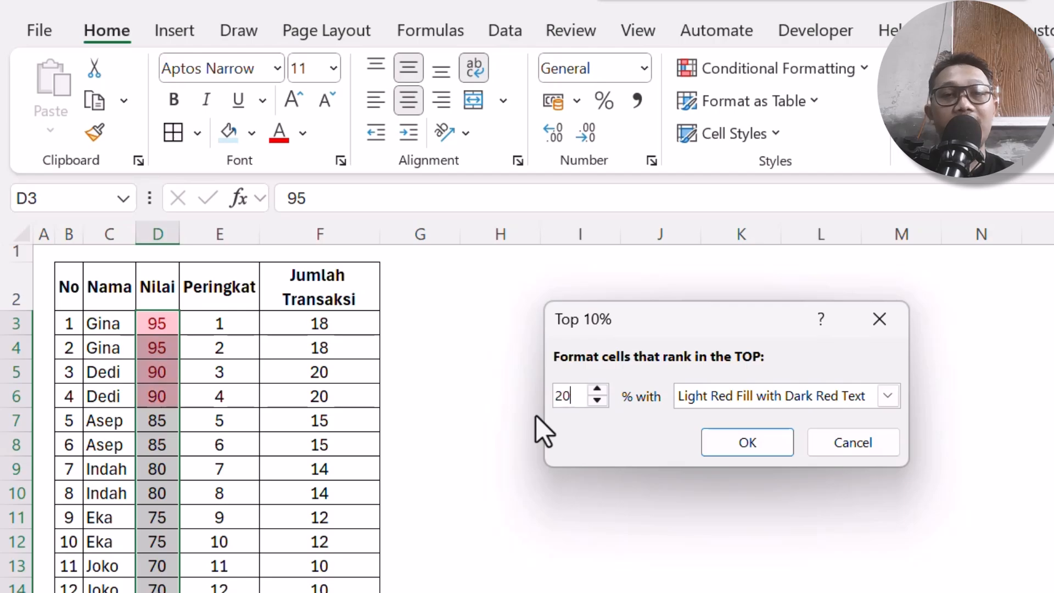
Try the Top rule at 30 percent and apply it at 80 percent with Light Red Fill with Dark Red Text
drag(572, 396, 532, 401)
text(30)
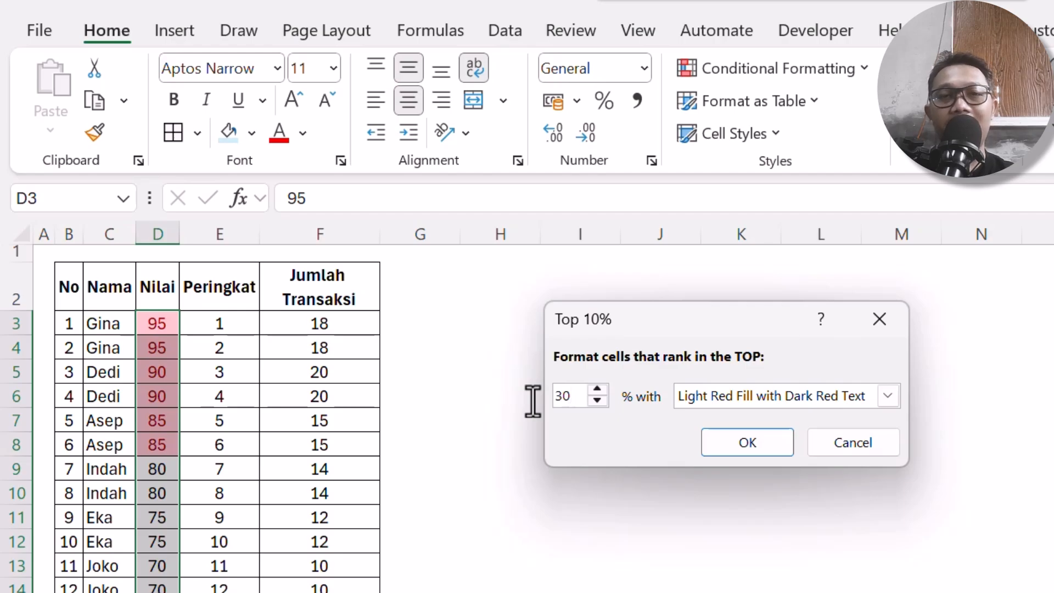
key(BackSpace)
text(80)
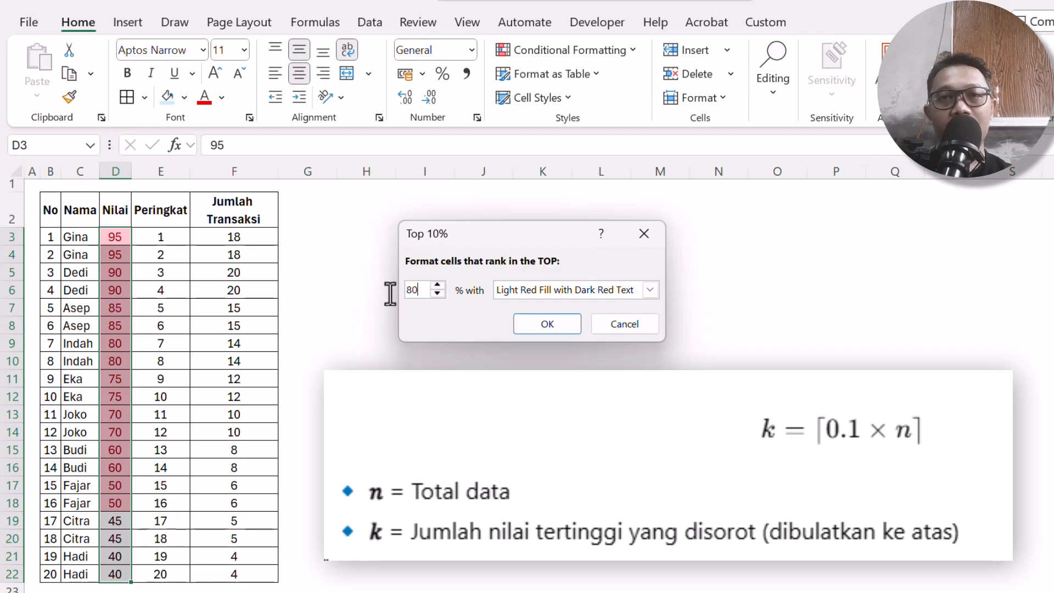
click(528, 326)
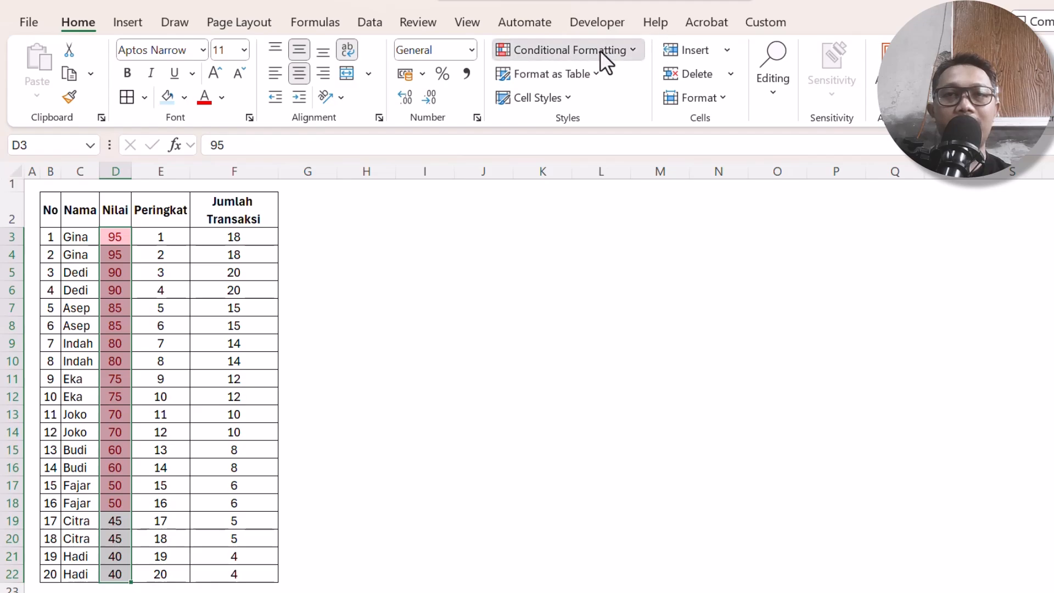
click(601, 50)
mouse_move(600, 122)
click(749, 236)
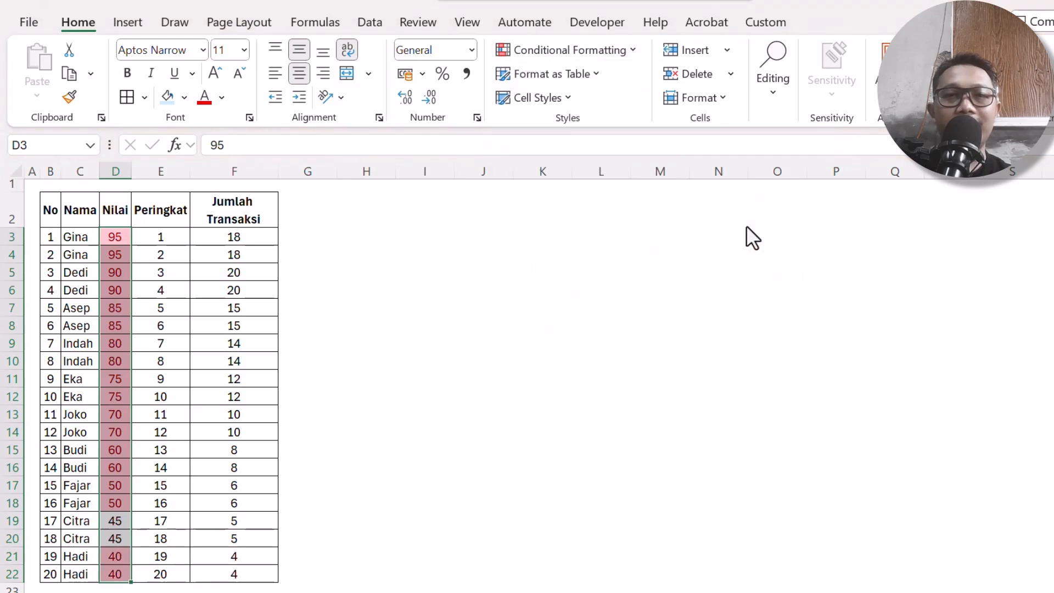
key(Escape)
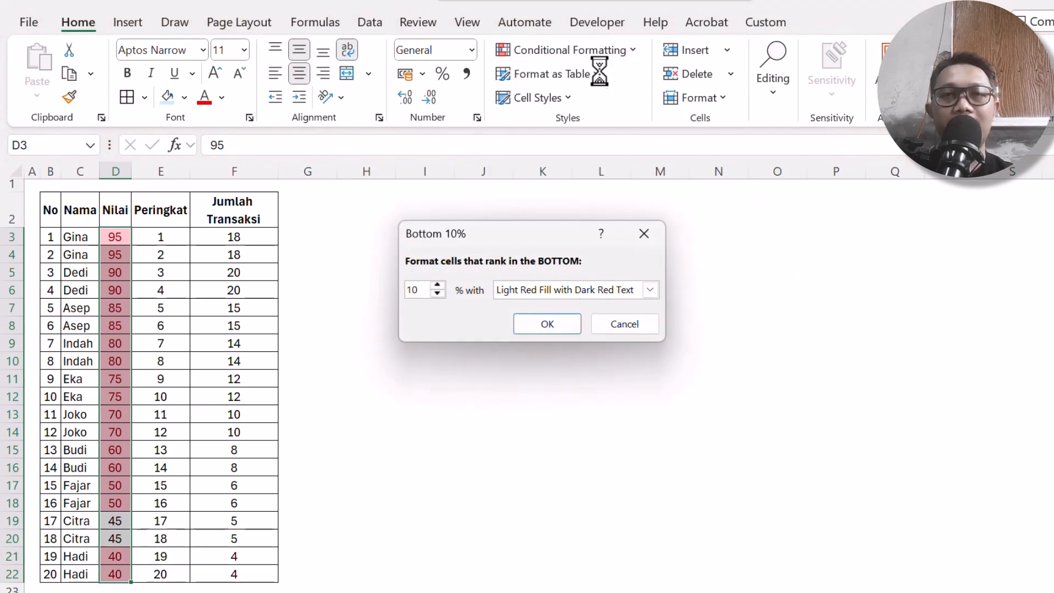
Clear the conditional formatting rules from the selected Nilai cells D3:D22
click(599, 54)
mouse_move(618, 291)
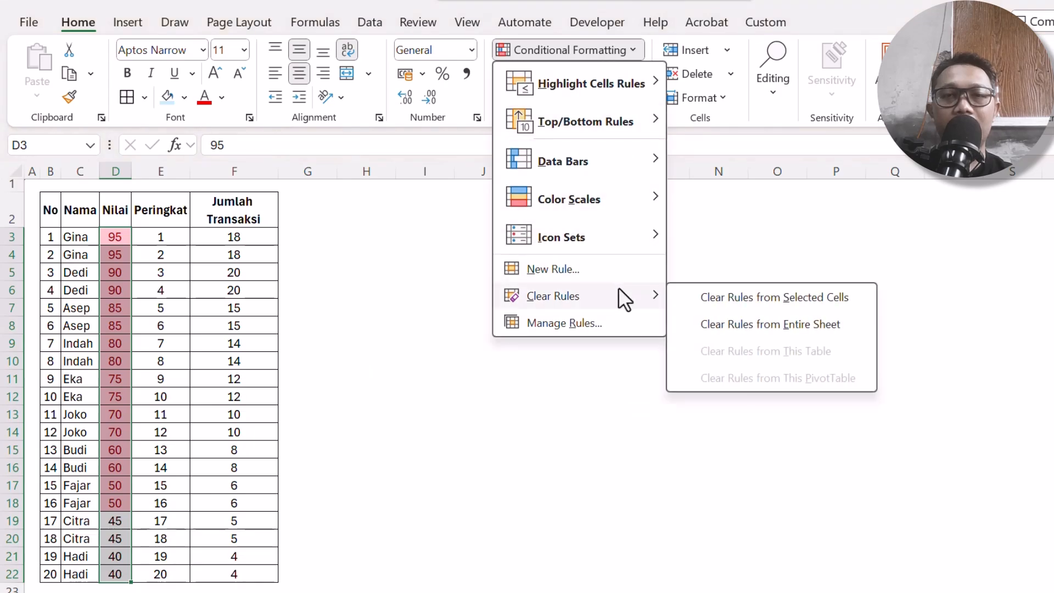
click(726, 300)
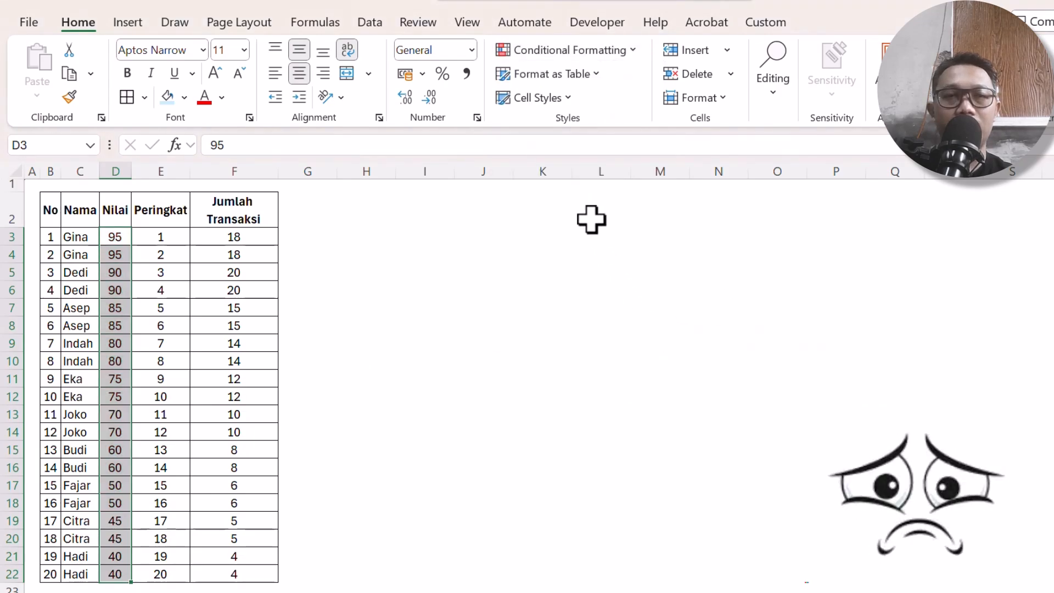
Try a Bottom 10% rule on D3:D22 with the percentage set to 20, and cancel it
click(544, 46)
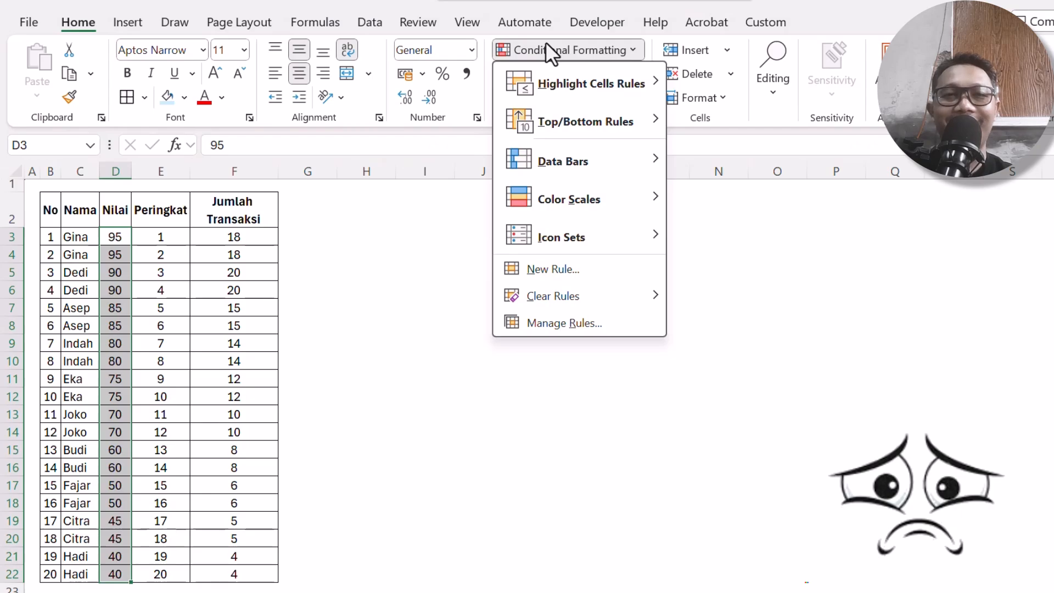
mouse_move(561, 88)
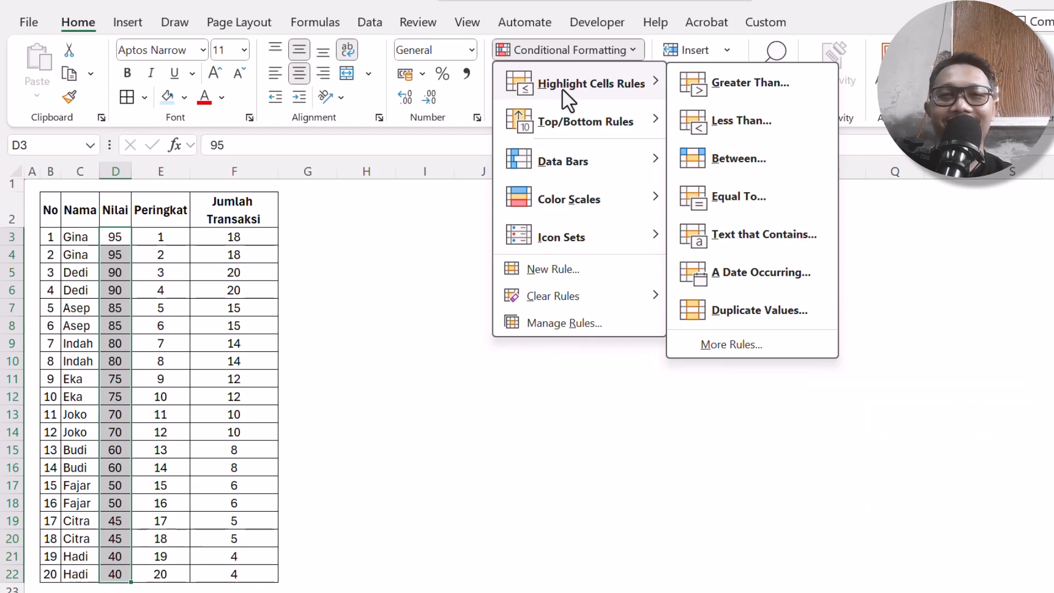
mouse_move(559, 113)
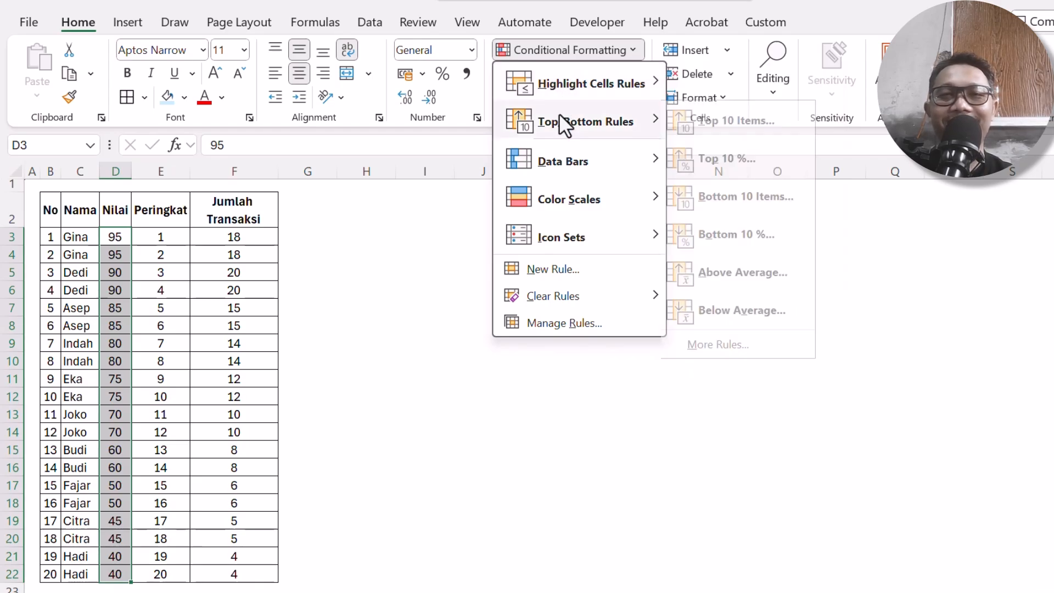
click(736, 221)
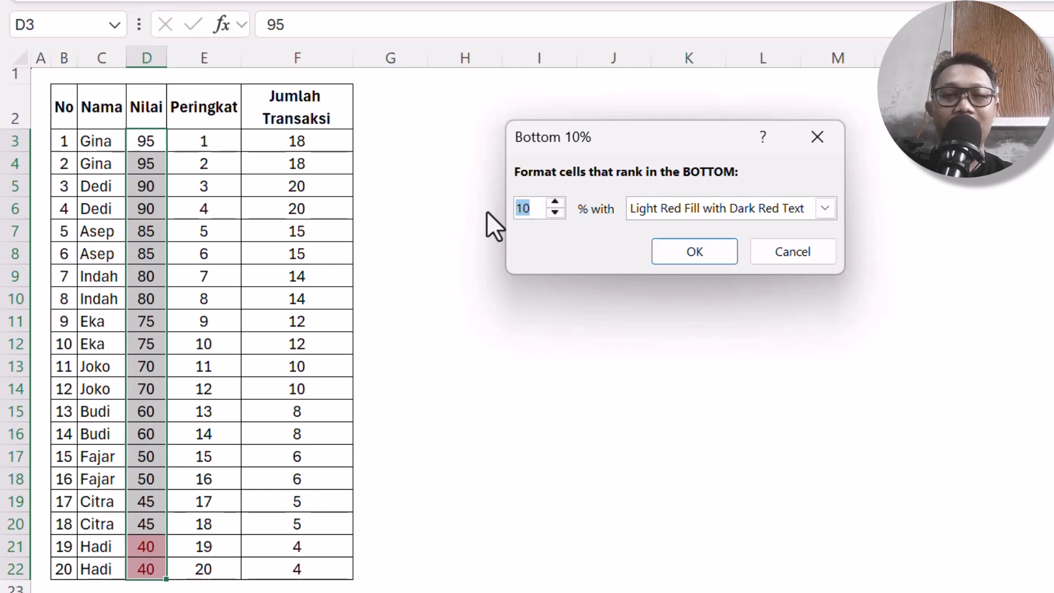
text(20)
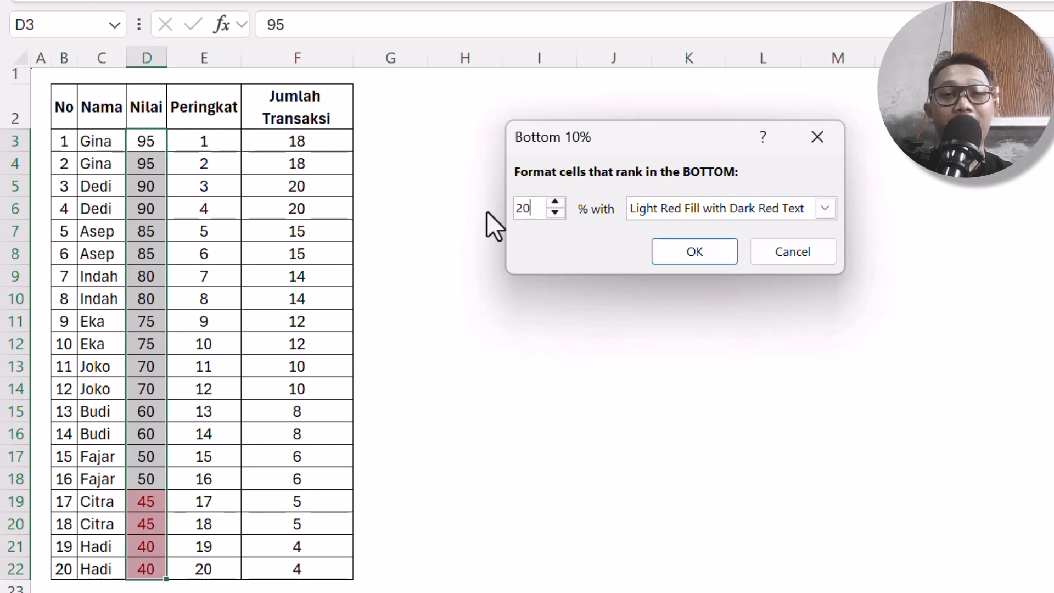
key(BackSpace)
key(BackSpace)
key(Escape)
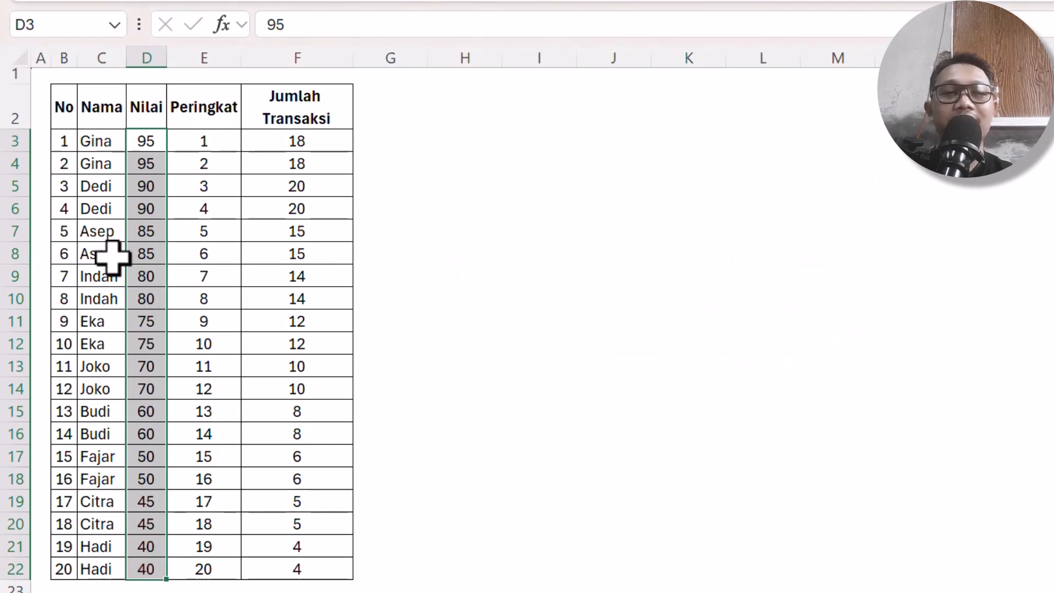
Copy the data rows B3:F22 and paste them directly below the table, starting at B23
click(204, 279)
click(104, 145)
drag(65, 144, 324, 565)
key(ctrl+c)
scroll(184, 504, down, 2)
scroll(185, 504, down, 1)
click(66, 392)
key(ctrl+v)
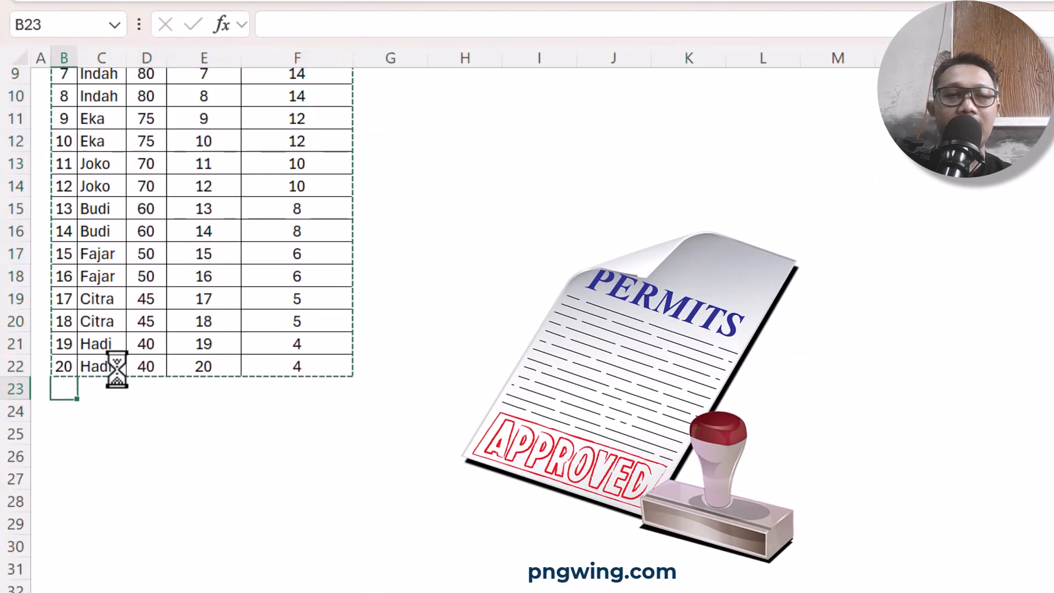
Extend the No and Peringkat number series from their first two values down to 40 in row 42
scroll(94, 266, up, 3)
drag(60, 146, 70, 168)
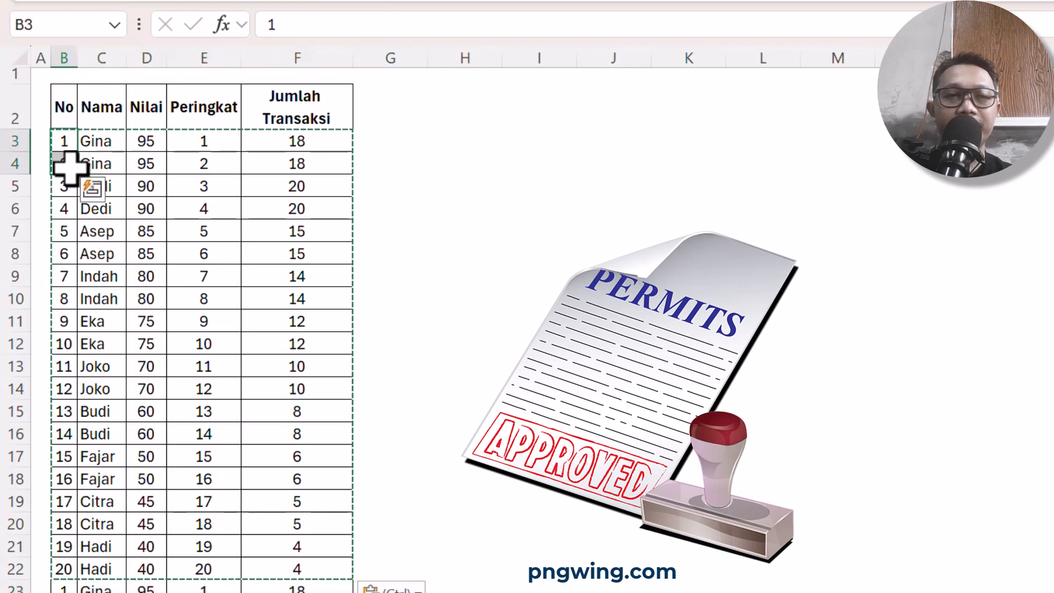
double_click(78, 176)
scroll(142, 330, down, 5)
scroll(142, 330, down, 3)
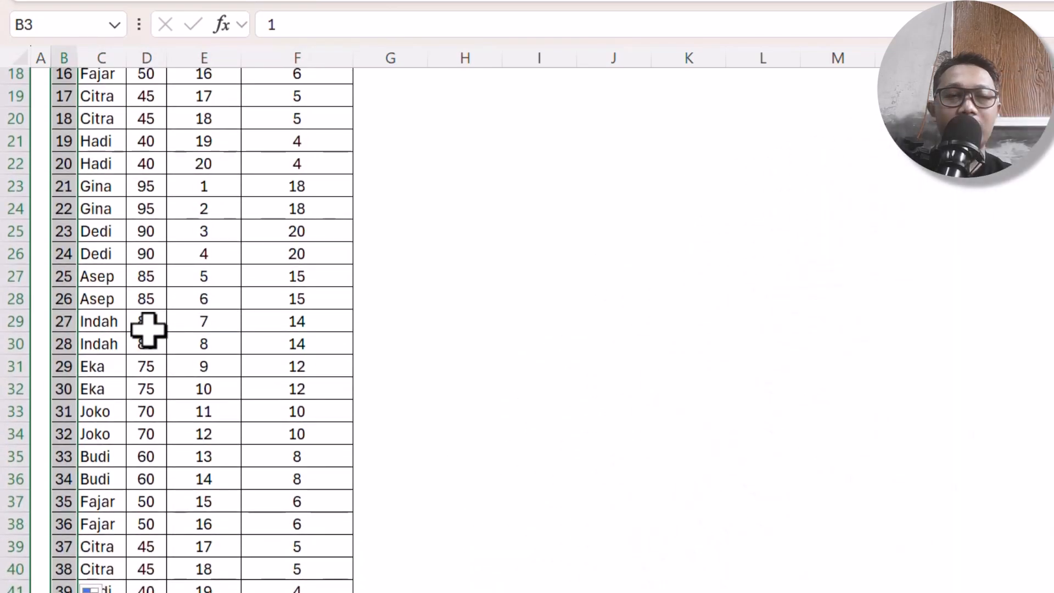
scroll(216, 242, up, 8)
drag(219, 144, 245, 169)
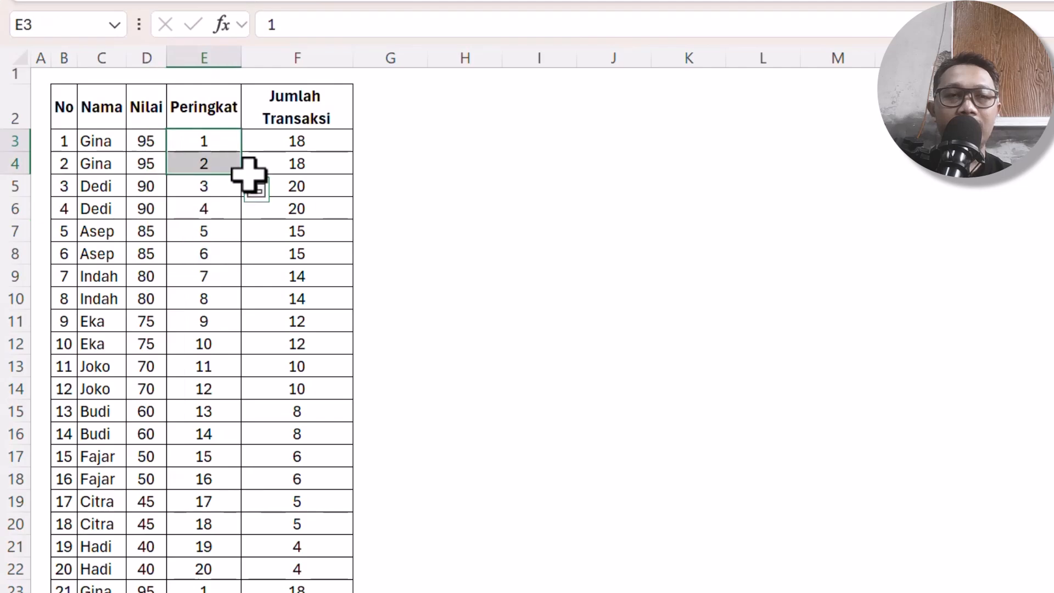
double_click(244, 177)
Sort the whole table B2:F42 by Nilai from largest to smallest
drag(152, 98, 327, 294)
key(ctrl+a)
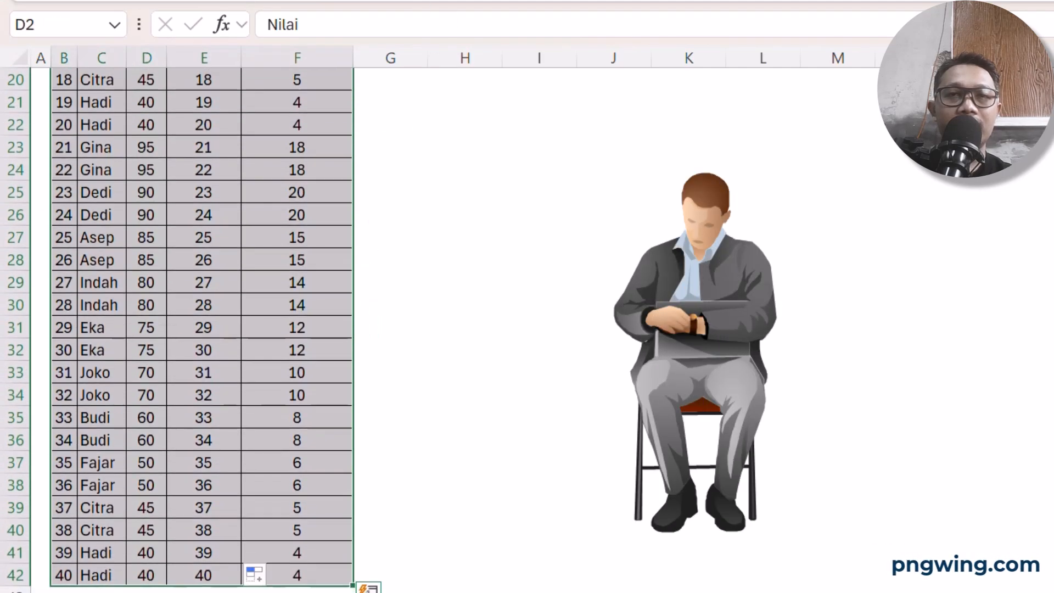
click(823, 1)
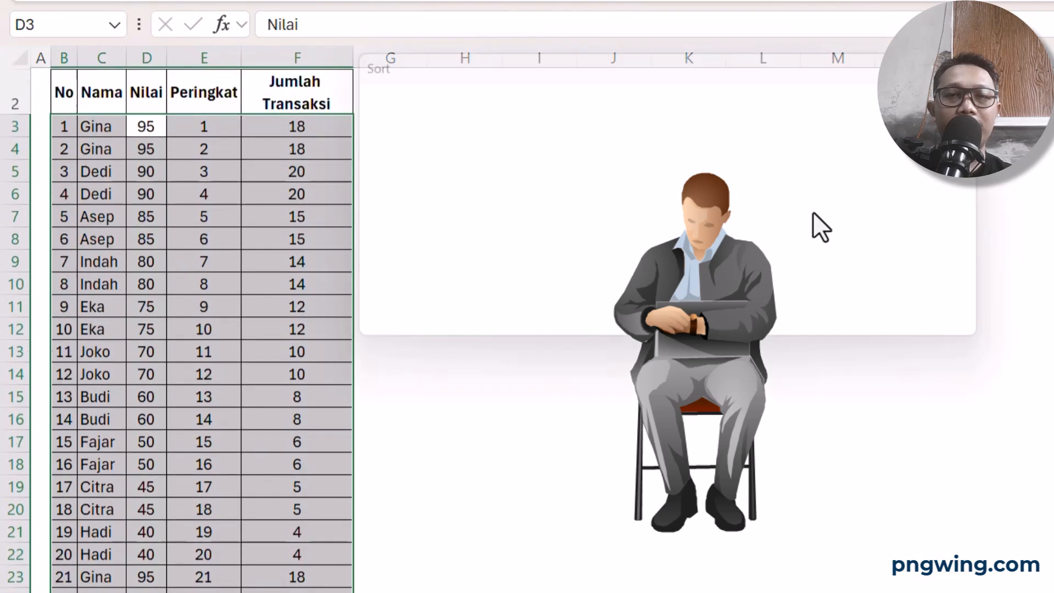
click(844, 331)
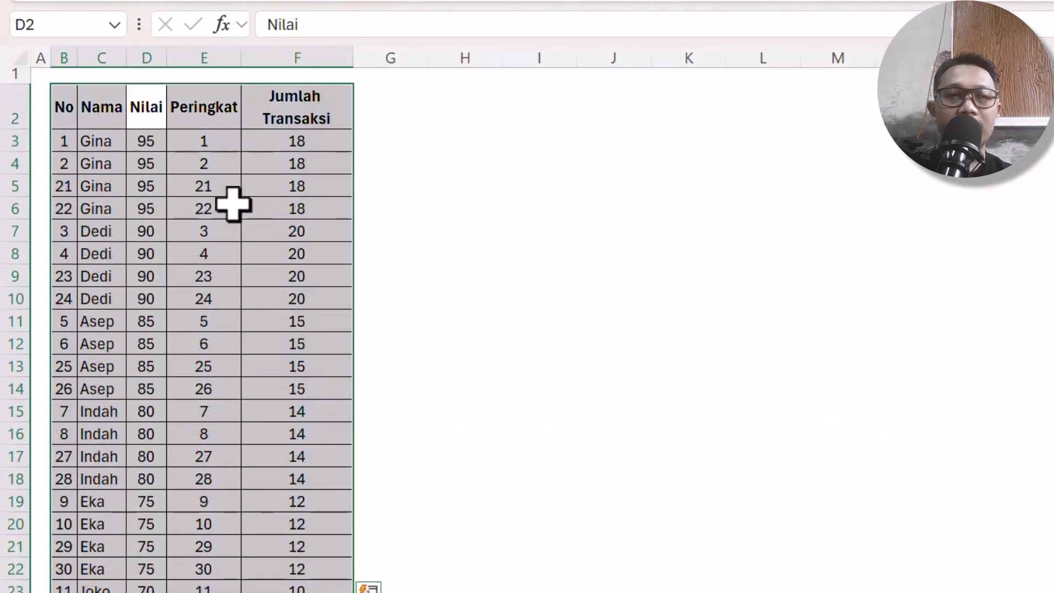
Refill the Peringkat and No columns of the sorted table as consecutive series from the first two values, 1 and 2
click(207, 132)
drag(228, 142, 239, 167)
double_click(244, 176)
drag(61, 144, 69, 166)
double_click(76, 174)
click(147, 189)
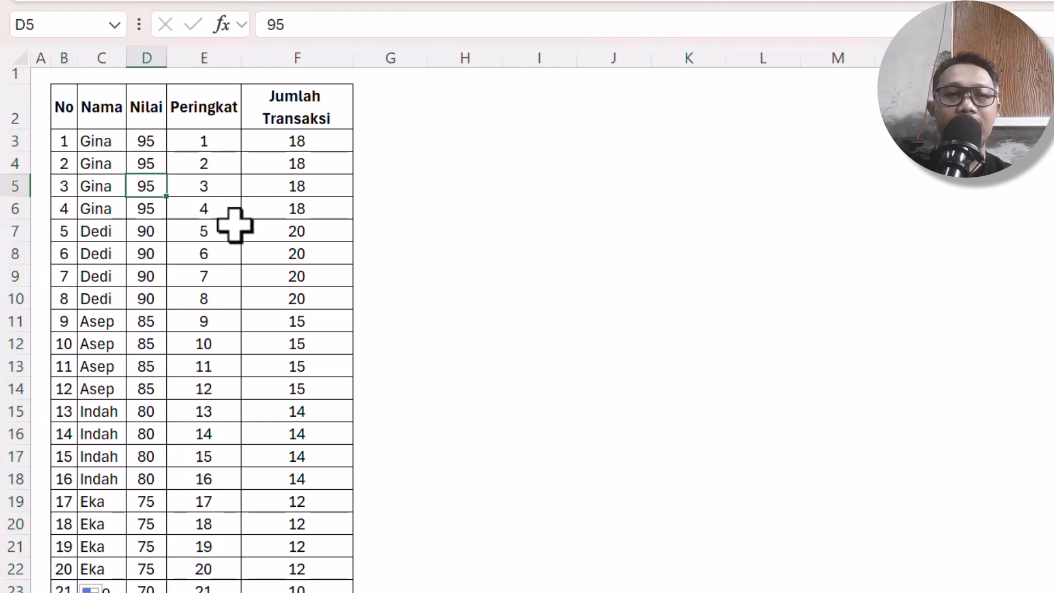
click(228, 225)
scroll(247, 254, down, 4)
scroll(240, 256, up, 4)
click(140, 230)
scroll(236, 245, down, 7)
scroll(236, 245, up, 7)
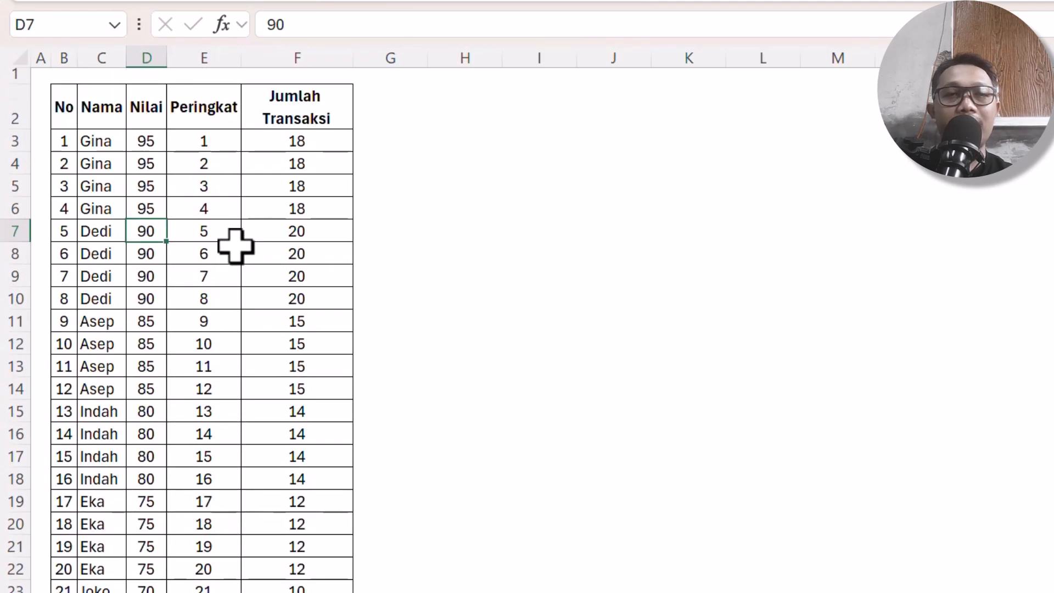
Highlight the bottom 40% of the Nilai values in D3:D42 with Light Red Fill with Dark Red Text using a Bottom 10% rule
click(153, 138)
key(ctrl+shift+Down)
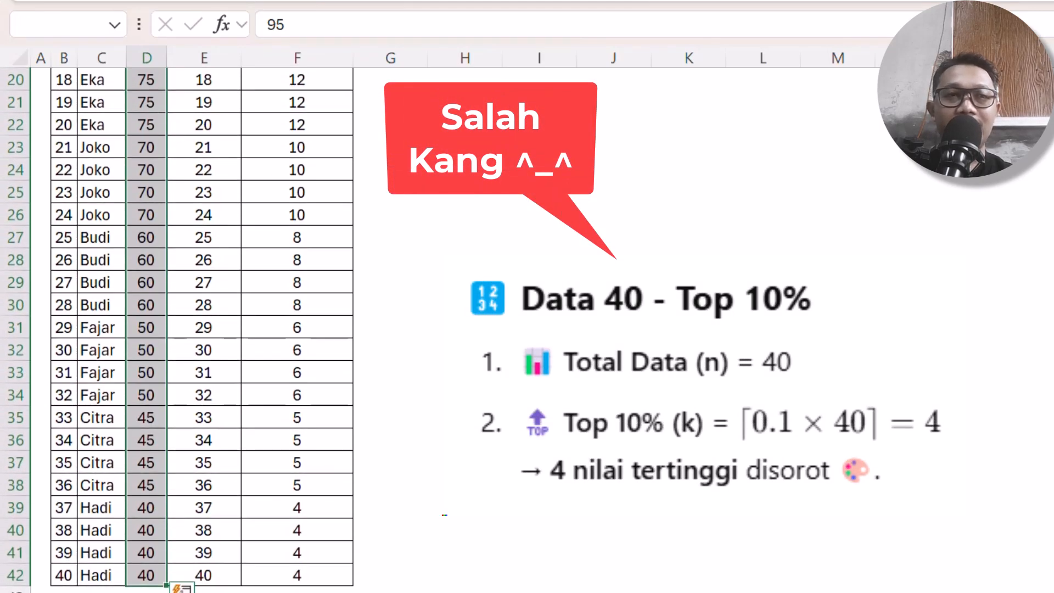
click(568, 53)
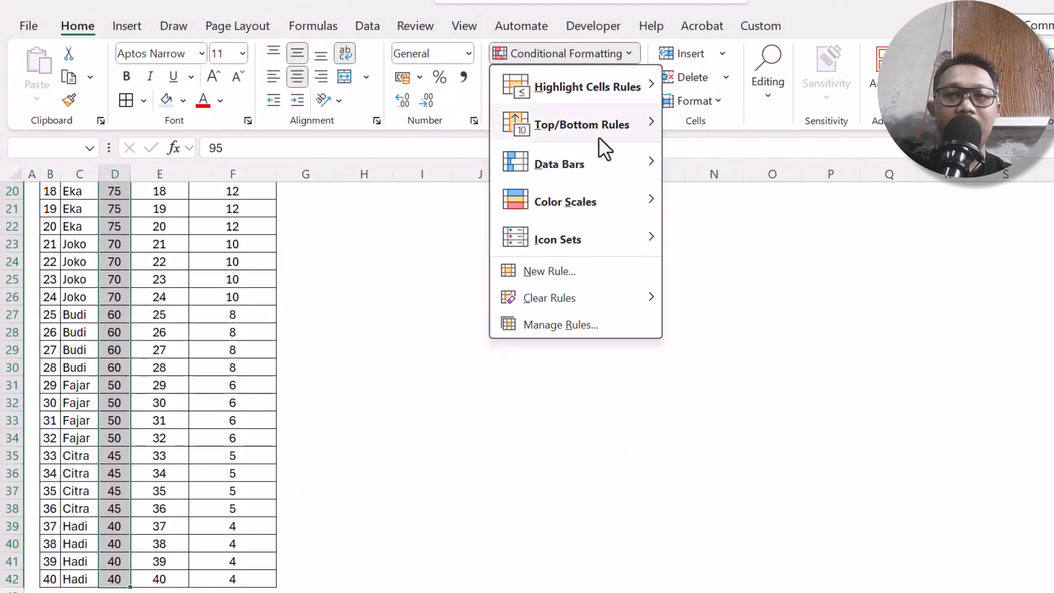
mouse_move(599, 137)
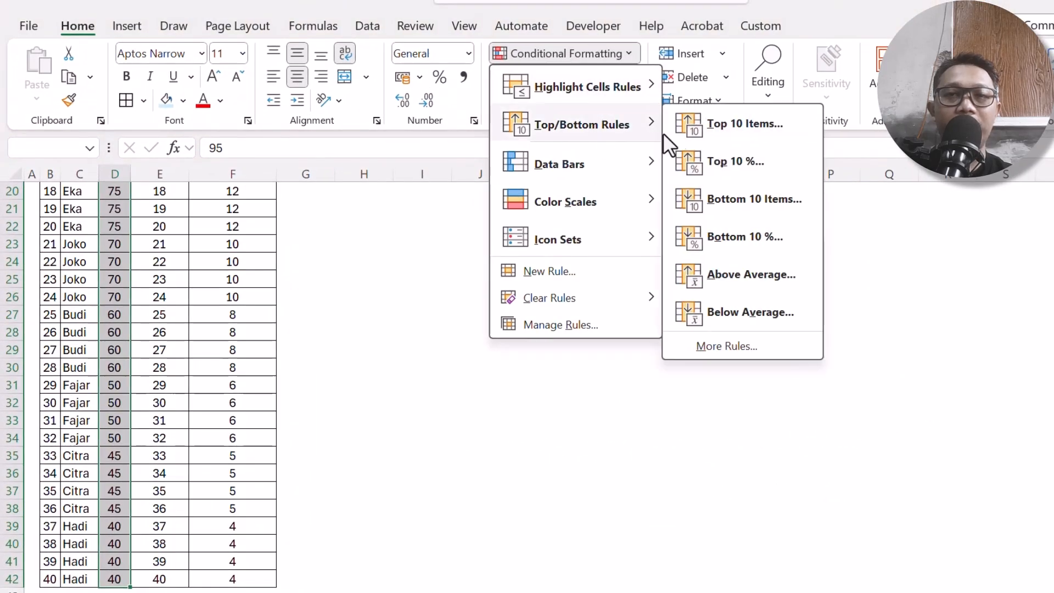
click(743, 242)
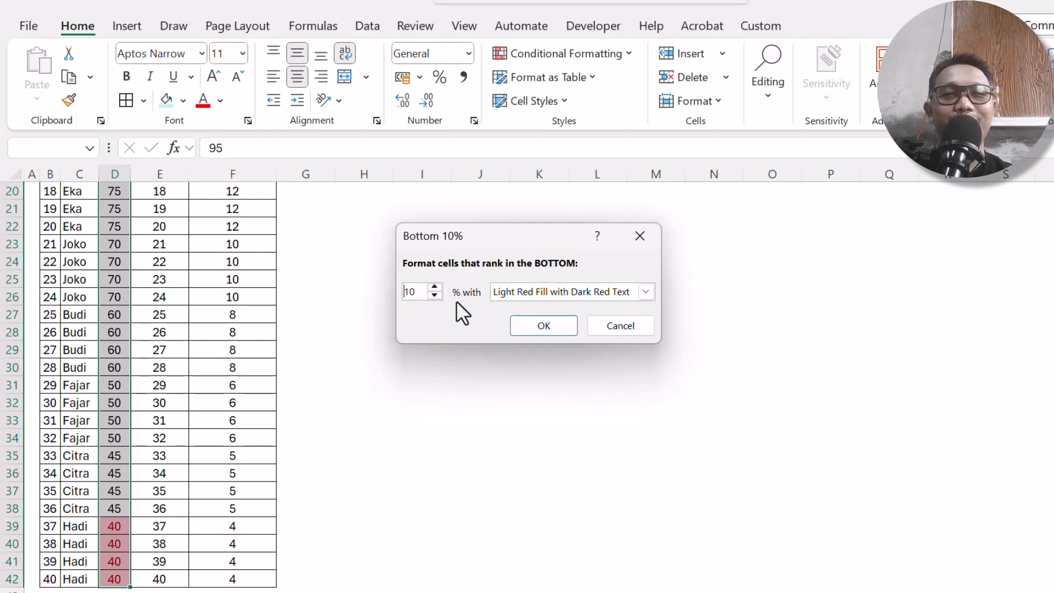
double_click(417, 295)
text(20)
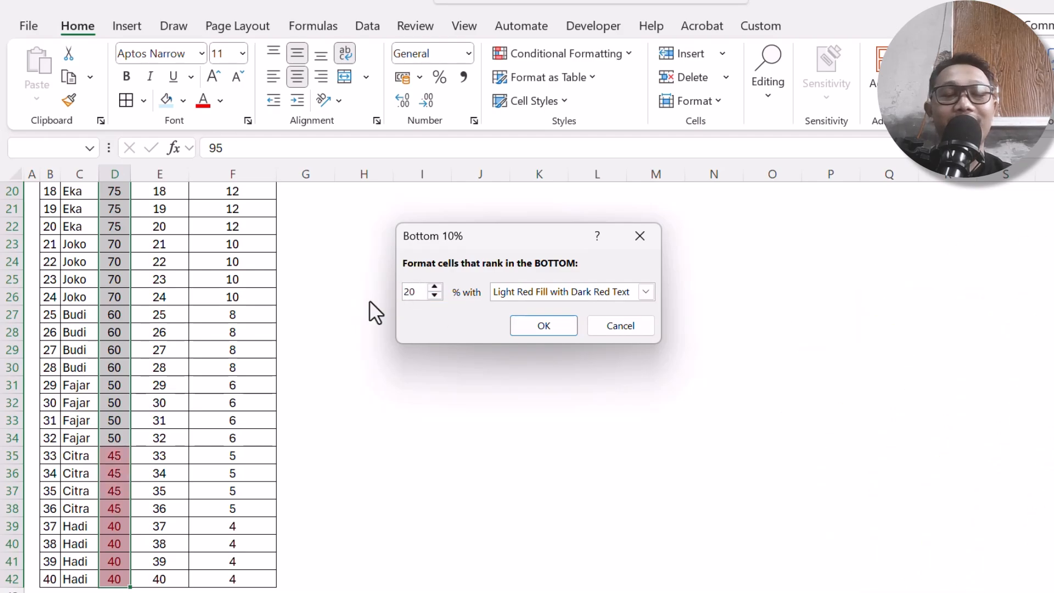
key(BackSpace)
key(BackSpace)
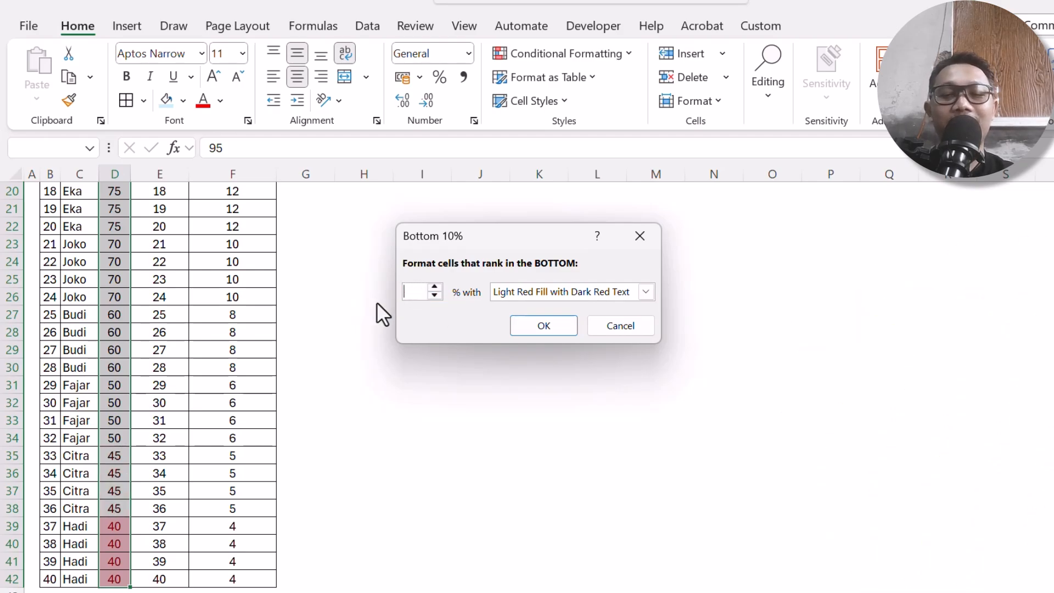
text(40)
click(543, 324)
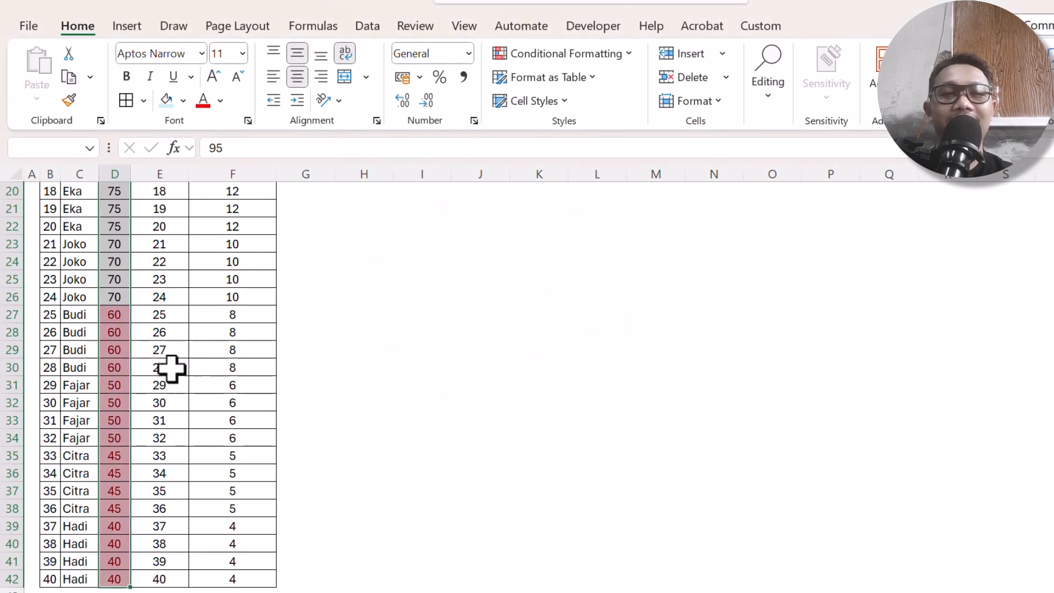
click(113, 350)
scroll(113, 357, up, 6)
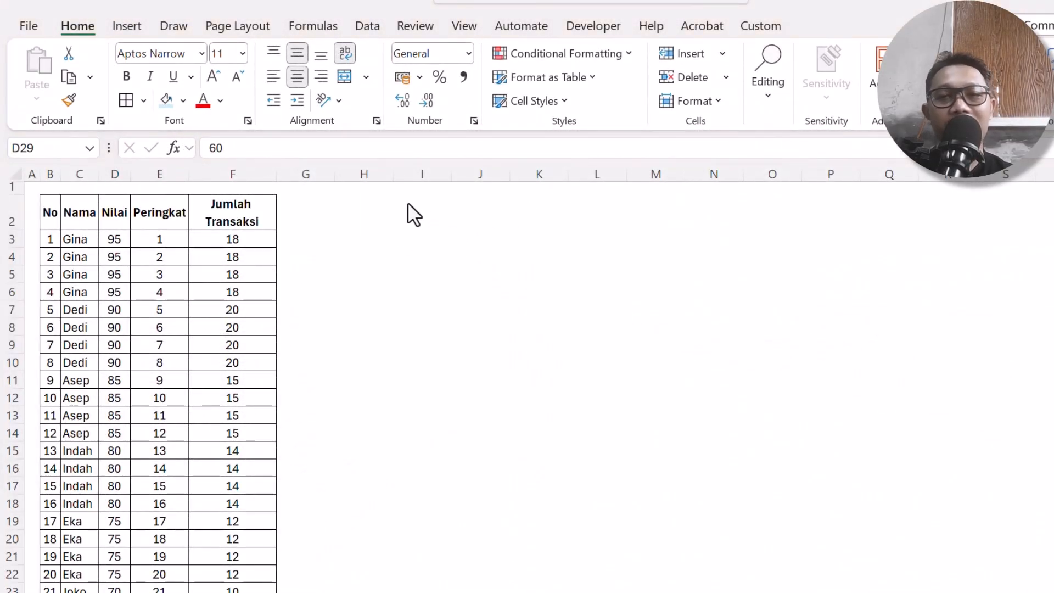
click(115, 256)
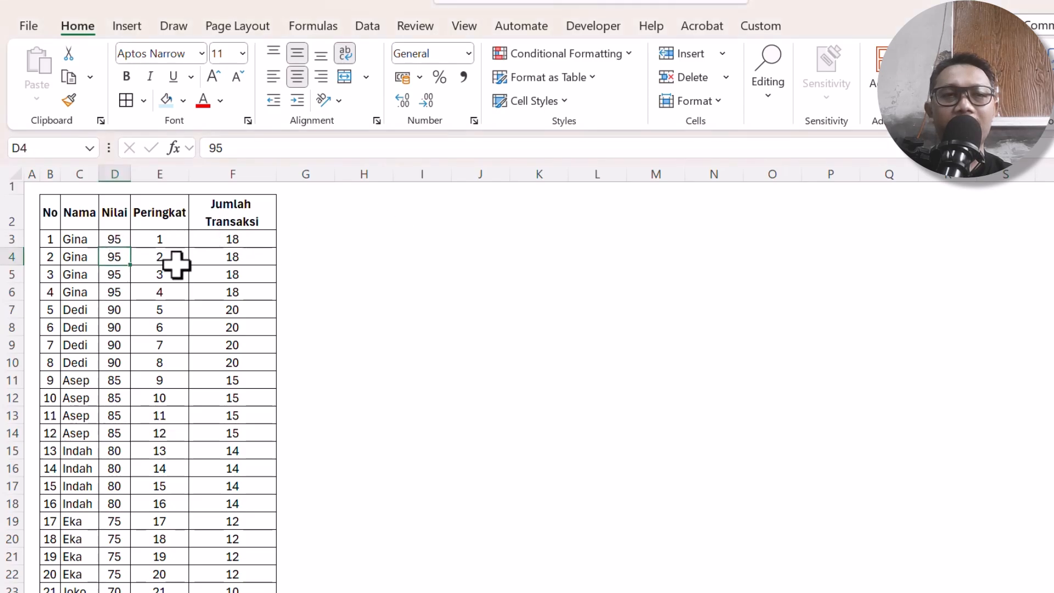
click(552, 52)
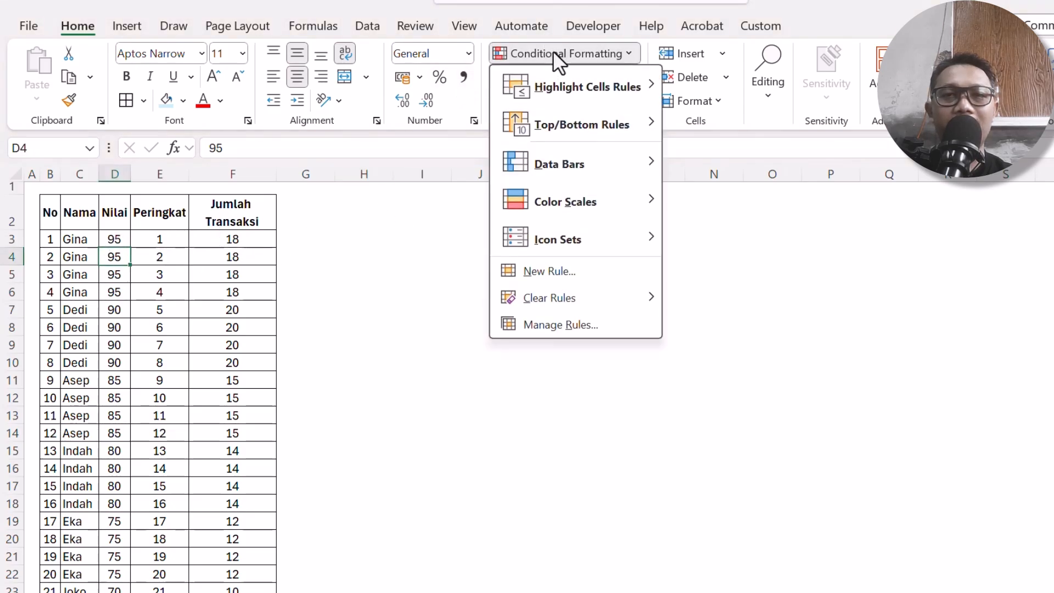
mouse_move(564, 125)
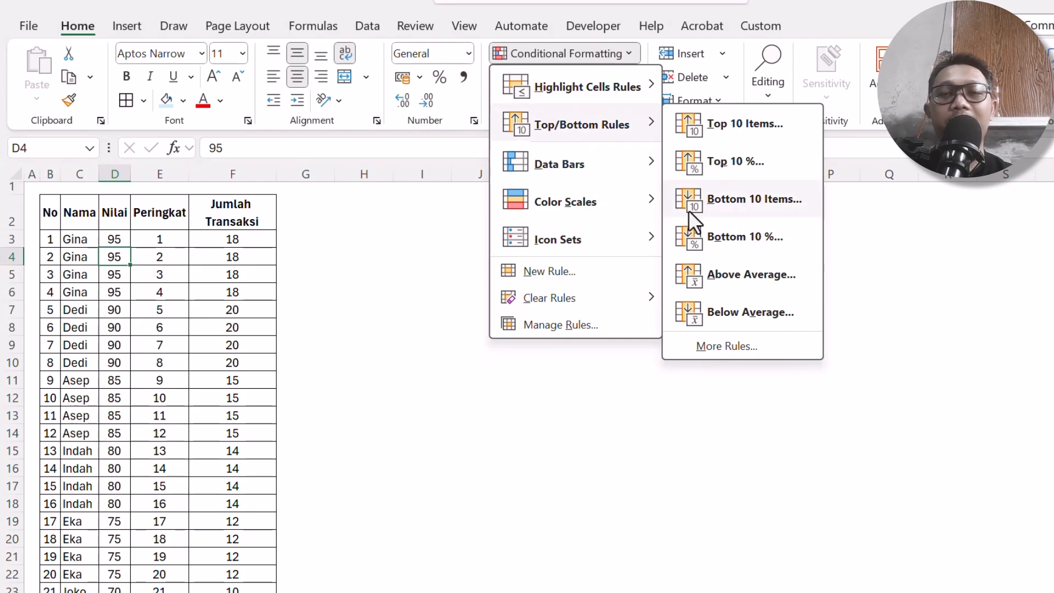
click(224, 259)
click(174, 260)
scroll(171, 289, down, 6)
scroll(173, 291, up, 6)
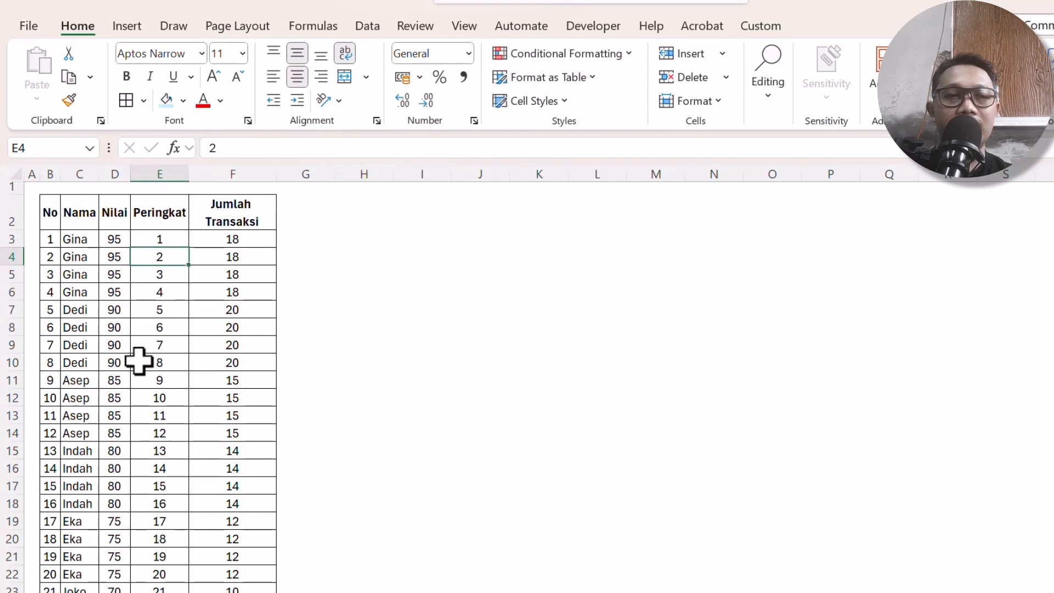
Delete rows 23 to 42 so that only the first 20 data rows of the table remain
scroll(65, 406, down, 2)
drag(6, 485, 8, 588)
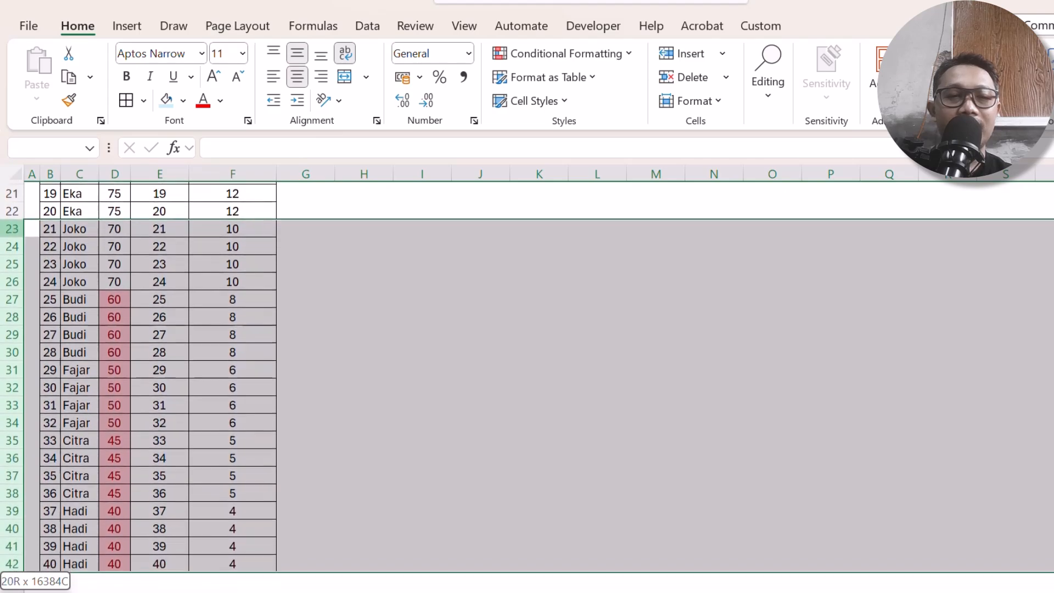
key(ctrl+minus)
scroll(178, 283, up, 7)
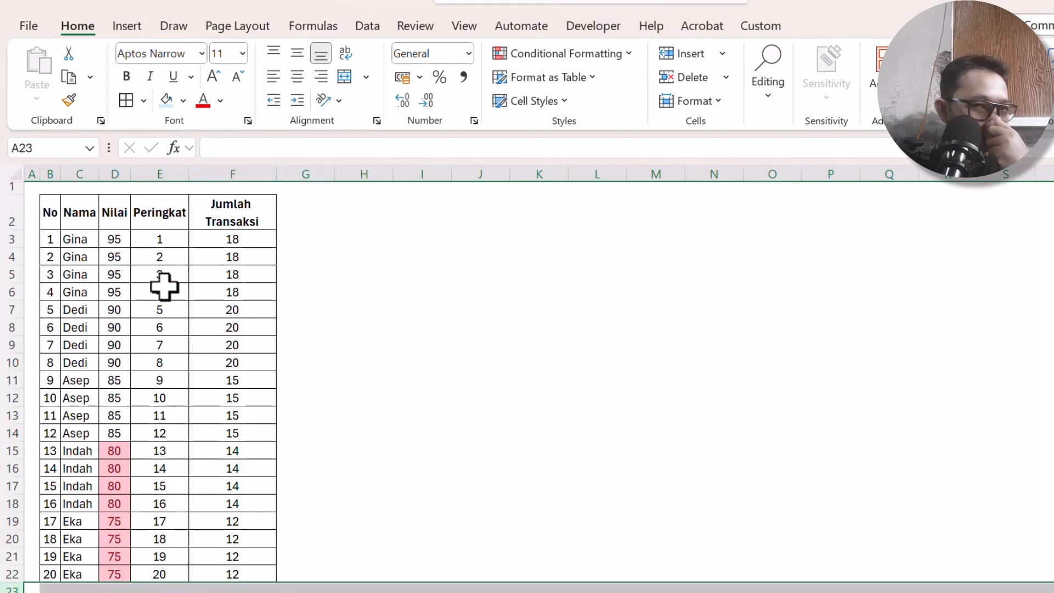
Clear the conditional formatting rules from the entire sheet
click(604, 53)
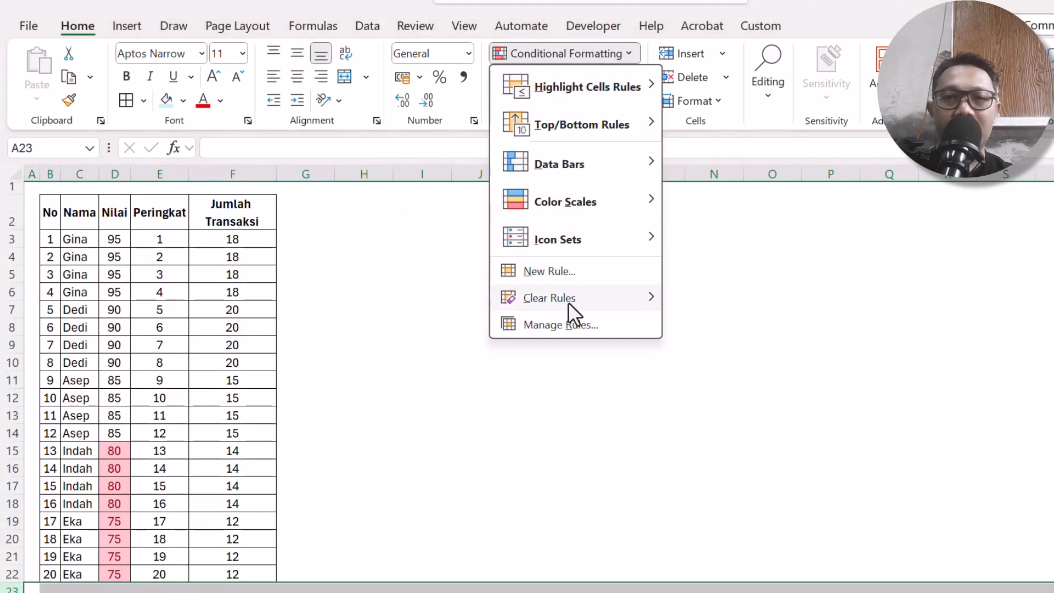
mouse_move(569, 304)
click(726, 321)
click(205, 292)
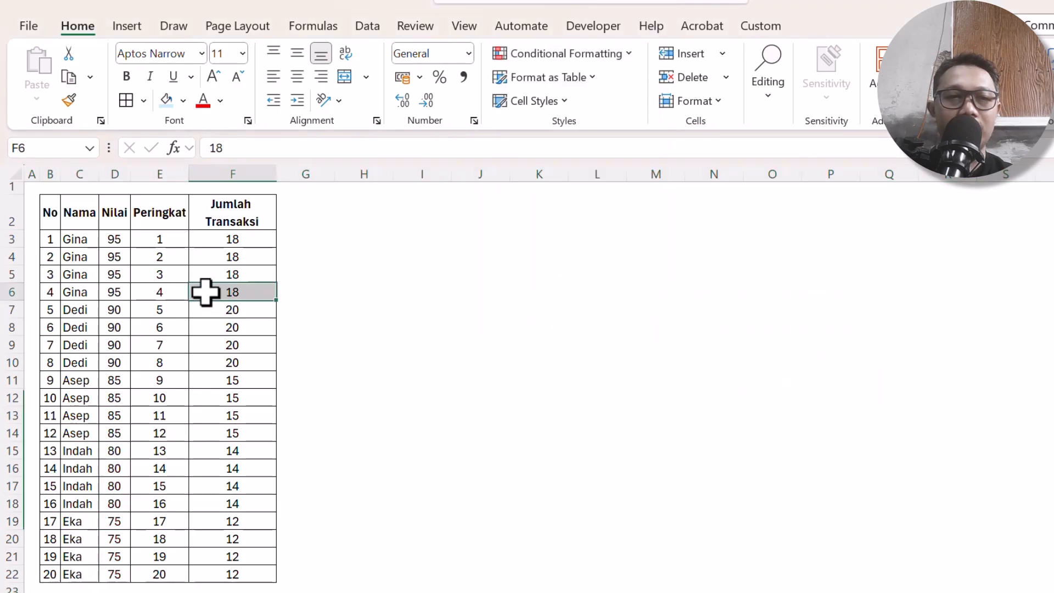
click(157, 241)
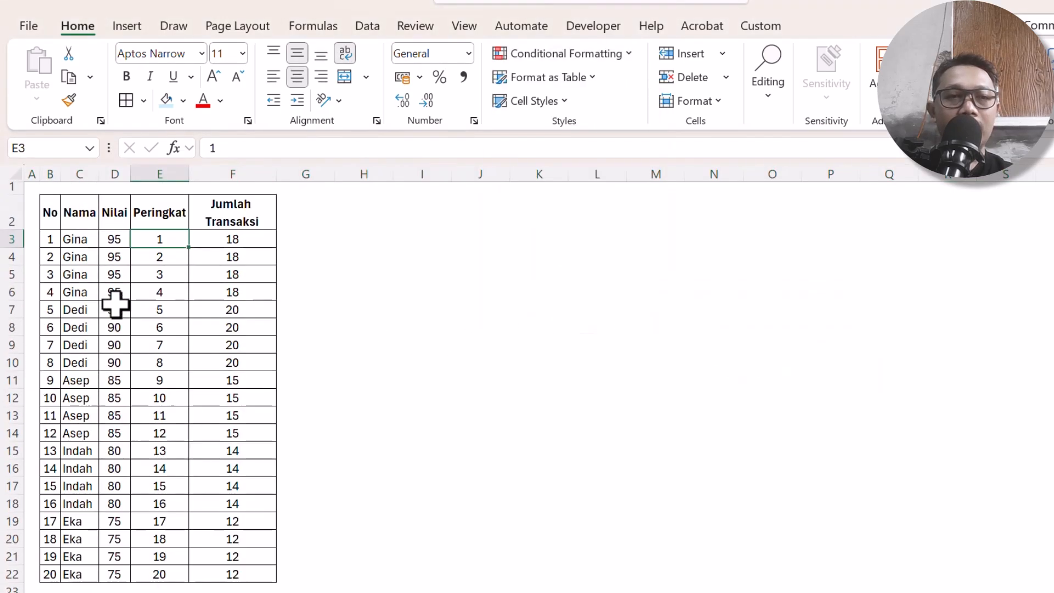
click(114, 256)
click(536, 55)
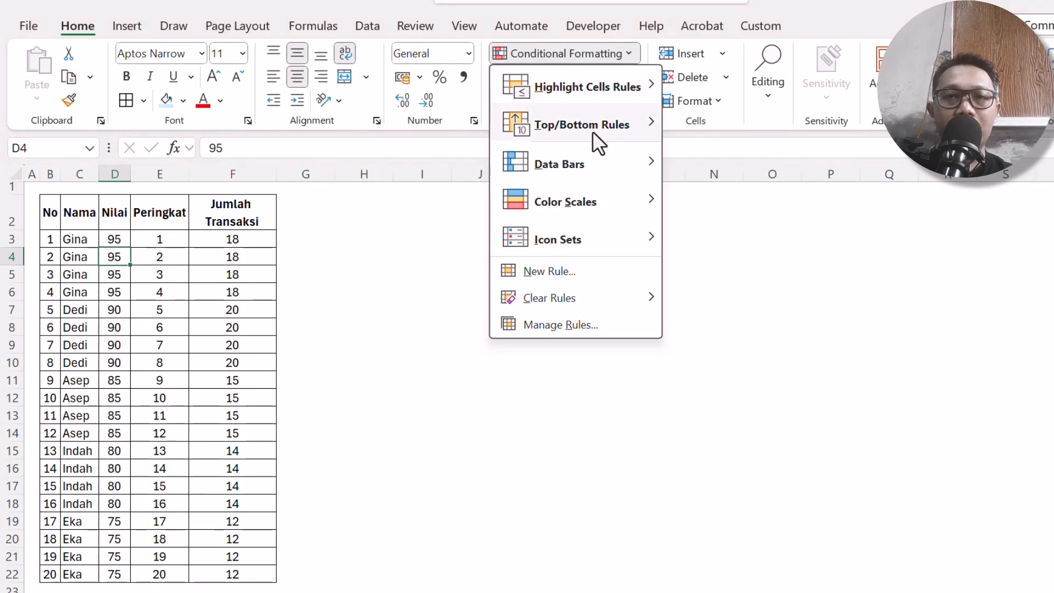
mouse_move(591, 122)
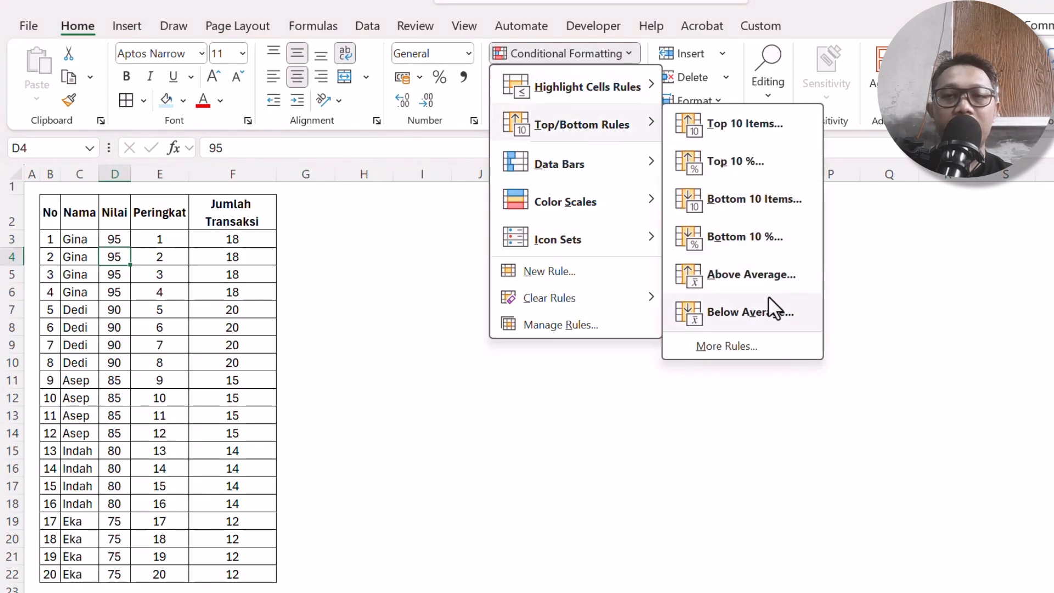
click(204, 330)
scroll(187, 351, down, 1)
scroll(187, 351, up, 1)
drag(120, 240, 111, 574)
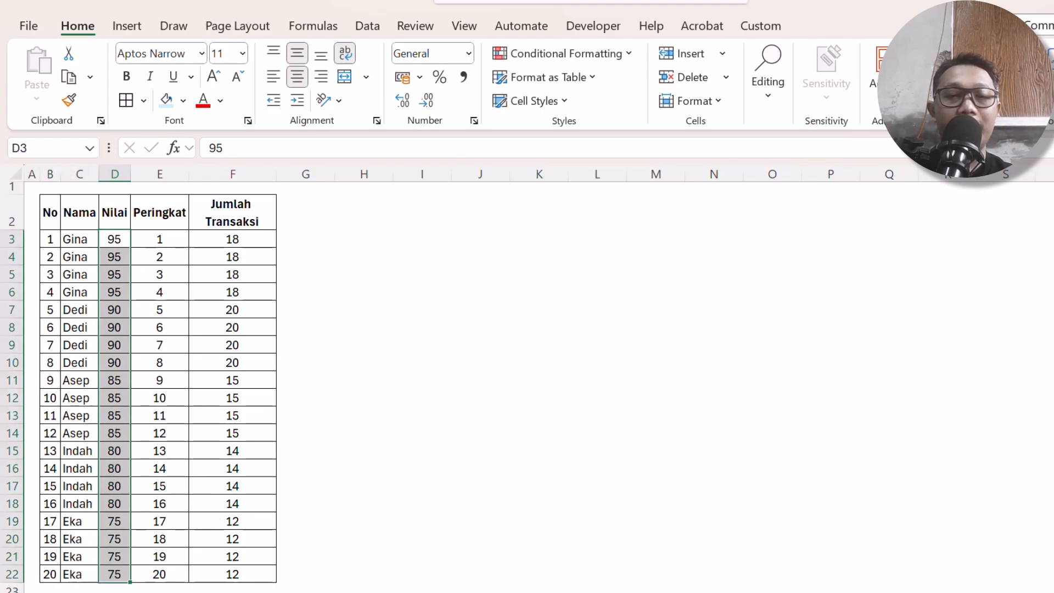
Calculate the average of the Nilai values in D24 with the formula =AVERAGE(D3:D22)
scroll(287, 549, down, 1)
click(110, 574)
key(Up)
text(=ave)
key(Tab)
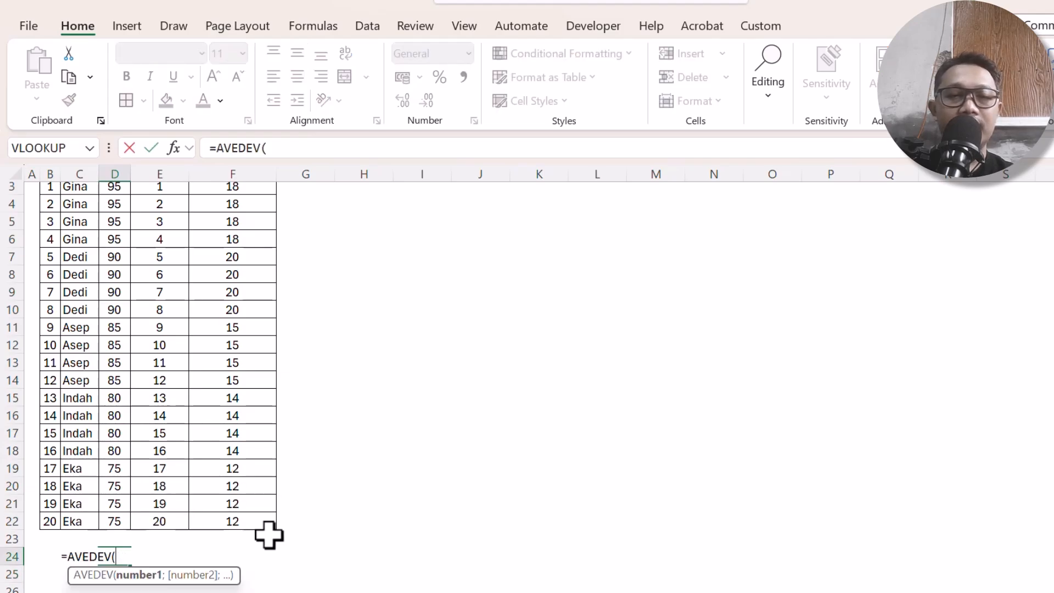
key(BackSpace)
key(BackSpace)
key(BackSpace)
key(BackSpace)
text(ra)
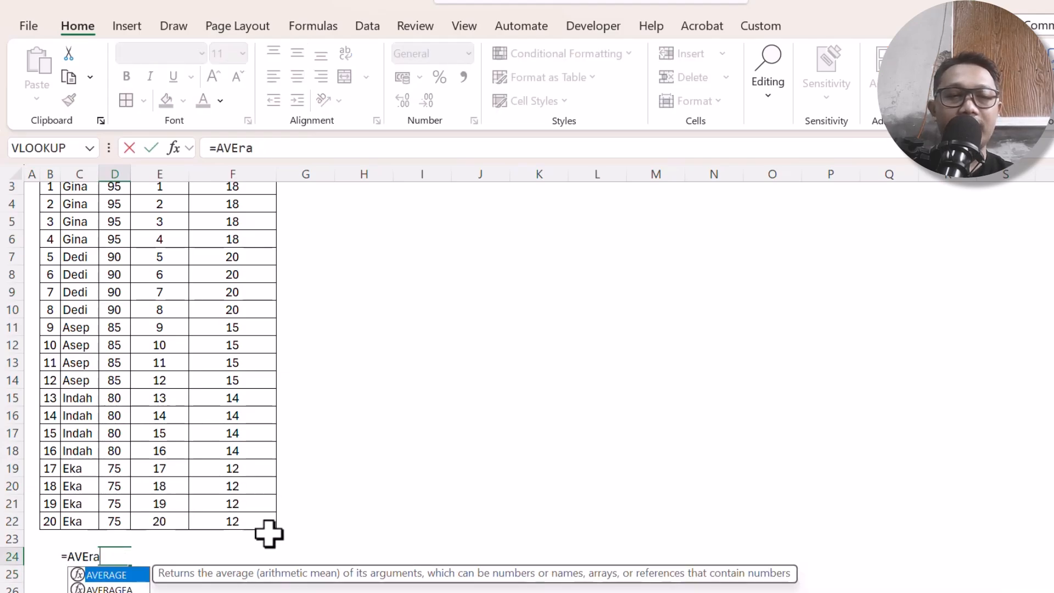
key(Tab)
key(Up)
key(Up)
key(ctrl+shift+Up)
key(shift+Down)
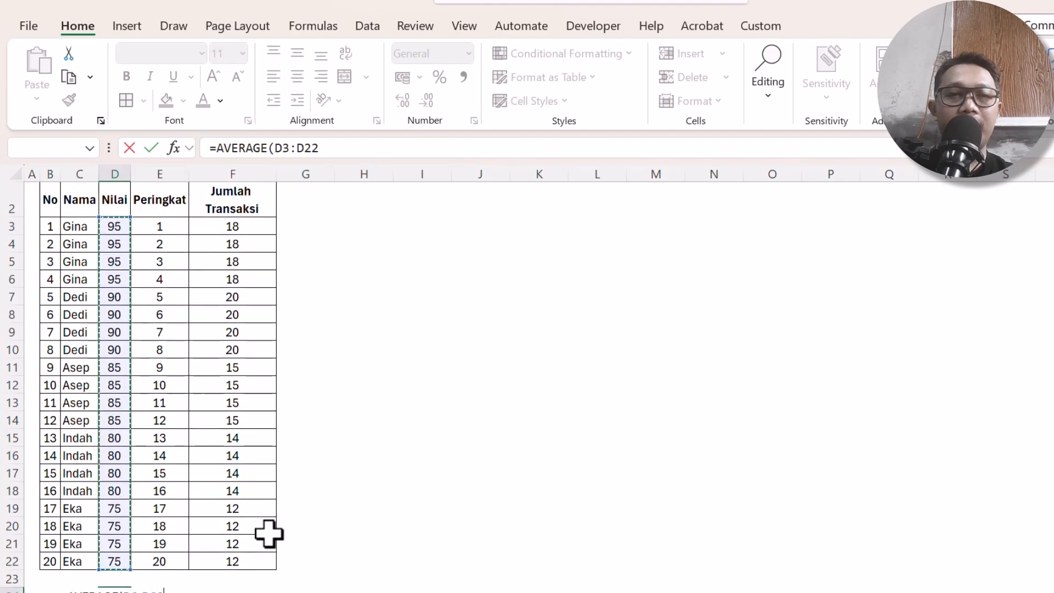
key(Return)
click(115, 560)
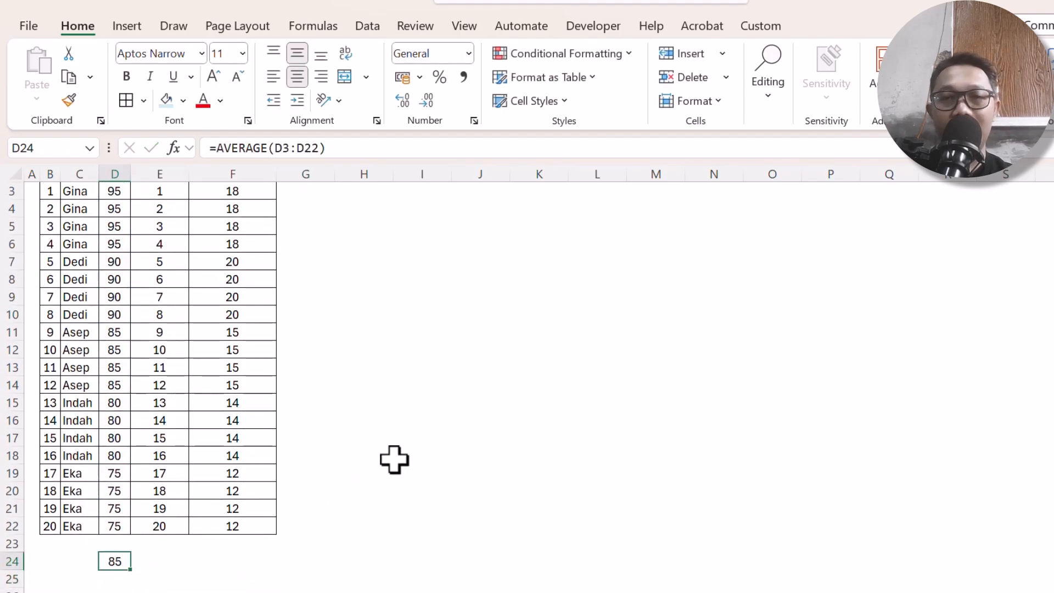
Preview the Above Average rule with Light Red Fill with Dark Red Text on the Nilai values D3:D22 and dismiss it
scroll(209, 335, up, 1)
drag(115, 240, 117, 571)
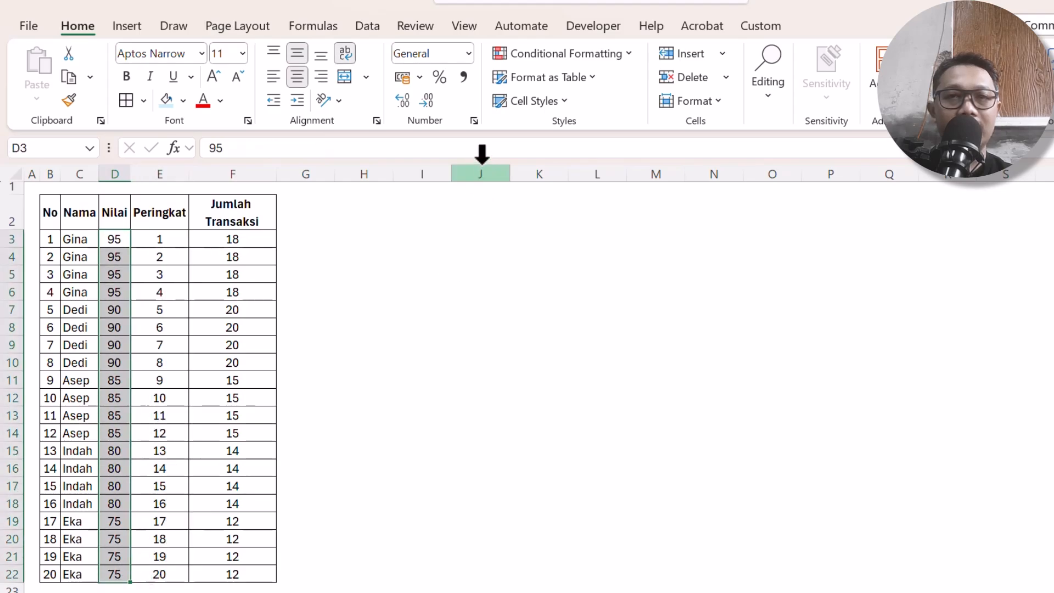
click(560, 51)
mouse_move(585, 122)
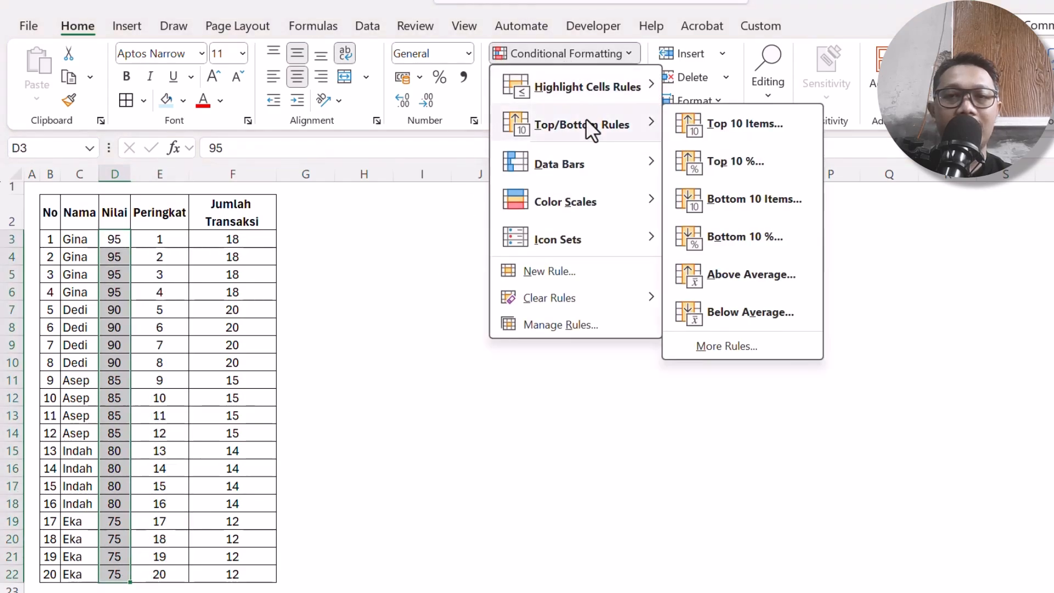
click(723, 275)
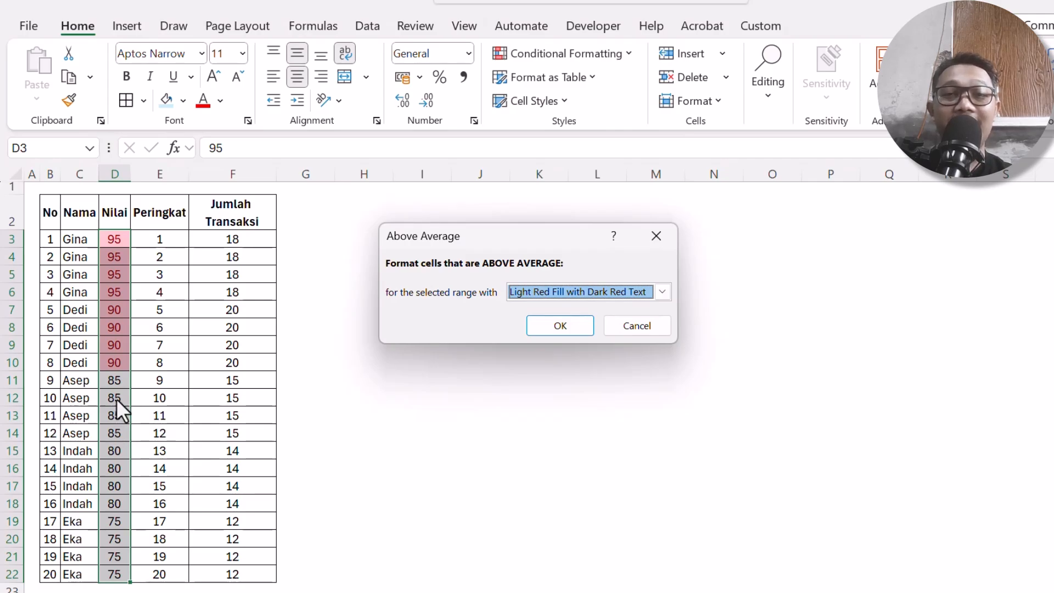
drag(420, 227, 371, 53)
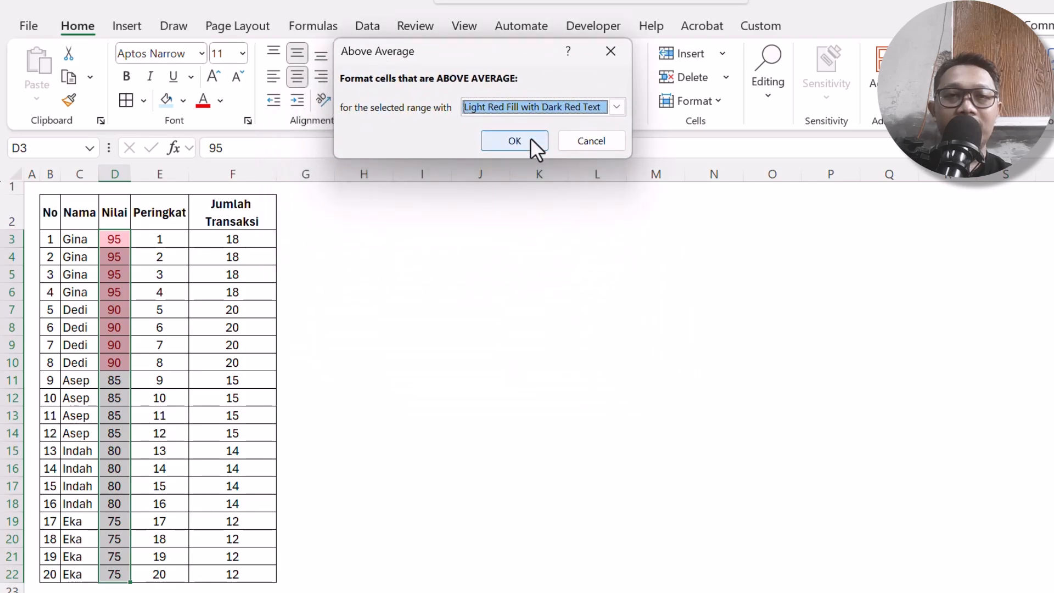
key(Escape)
Apply the Below Average rule with Light Red Fill with Dark Red Text to the Nilai values D3:D22
click(538, 54)
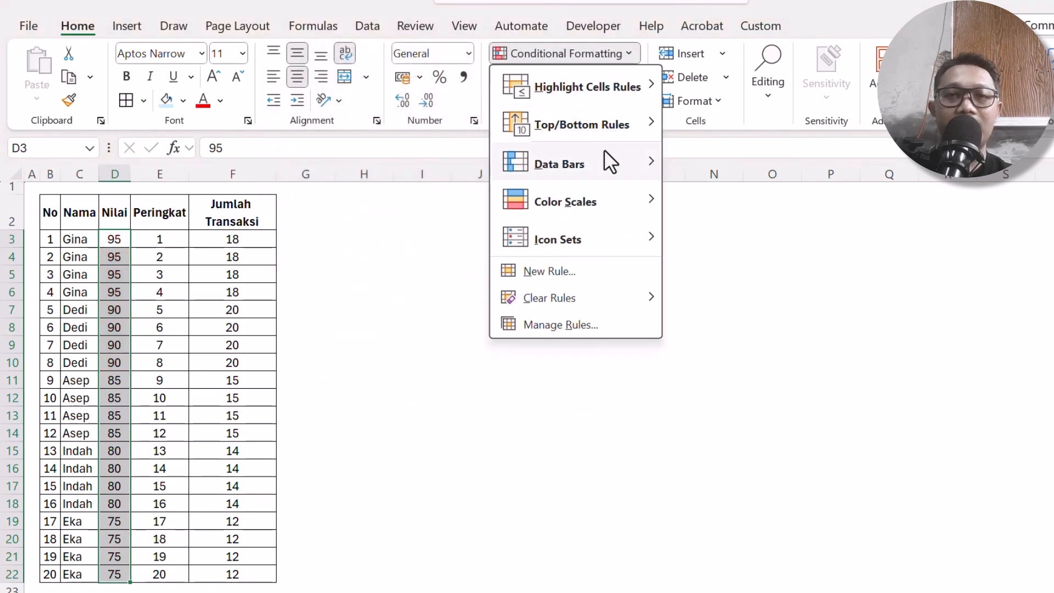
mouse_move(598, 129)
click(739, 312)
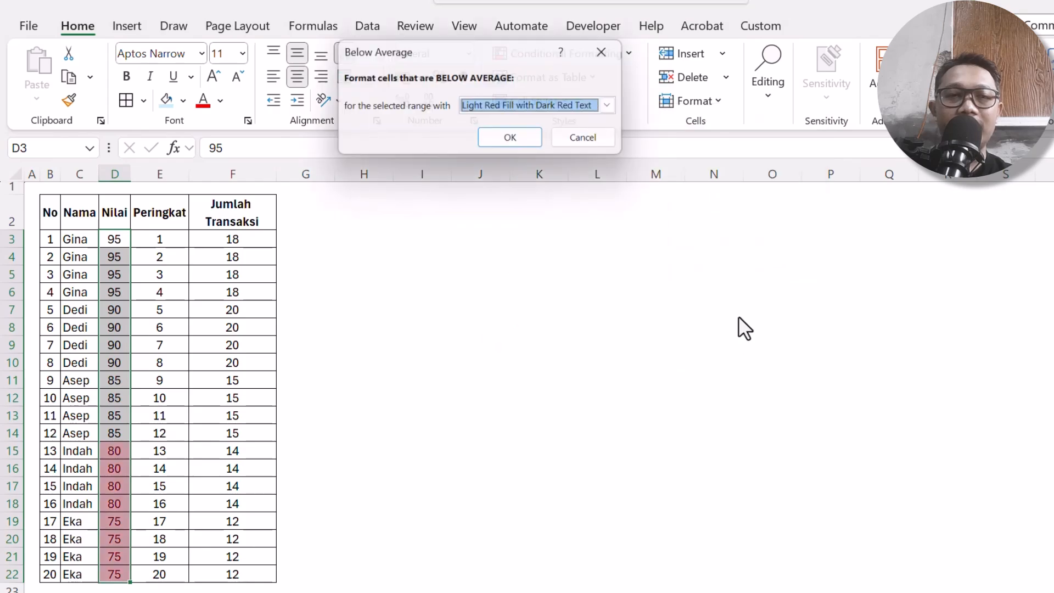
click(530, 138)
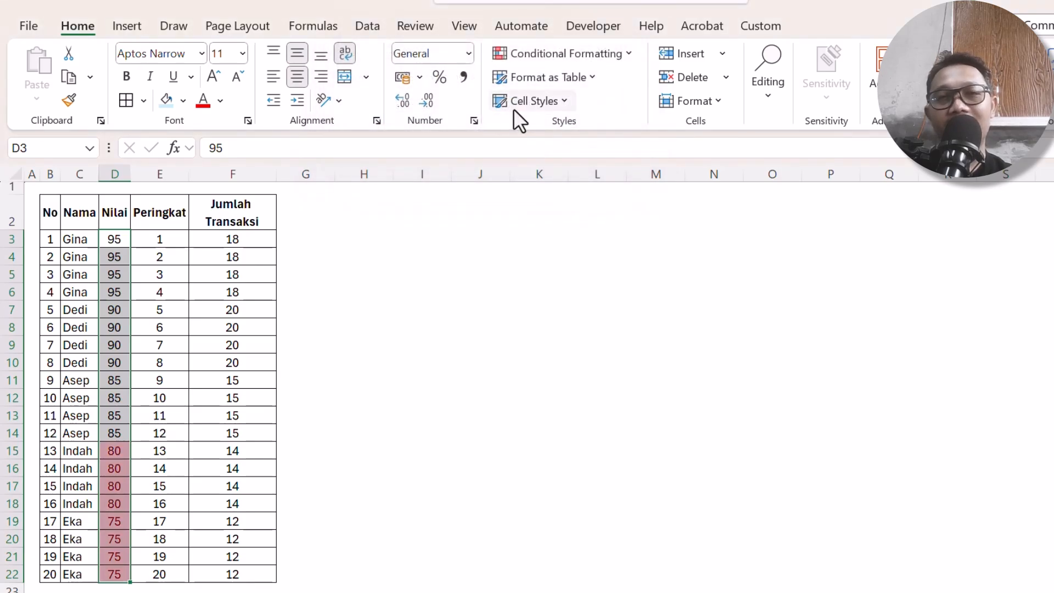
click(586, 52)
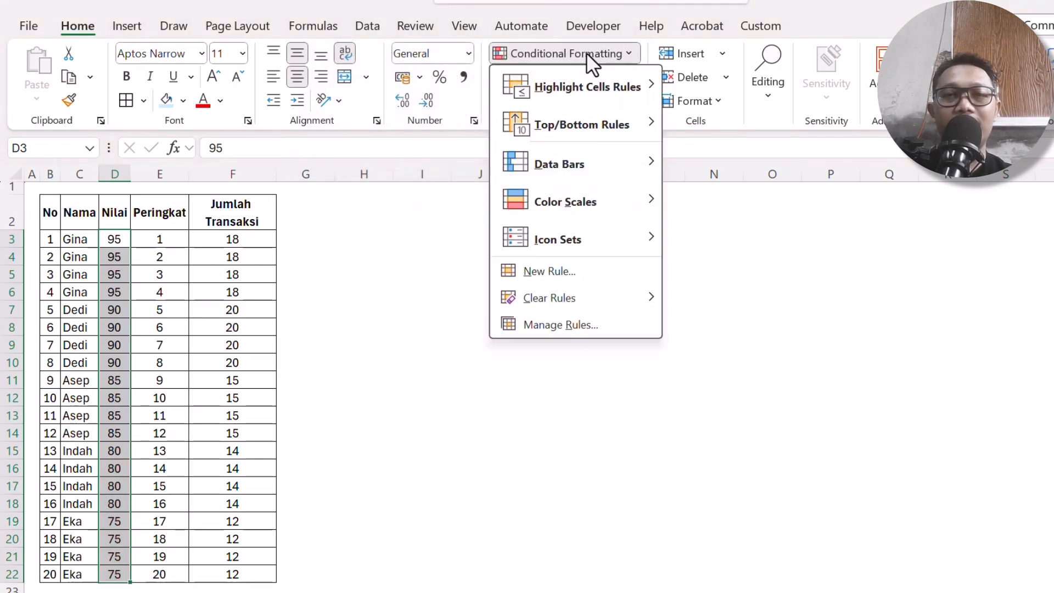
mouse_move(587, 124)
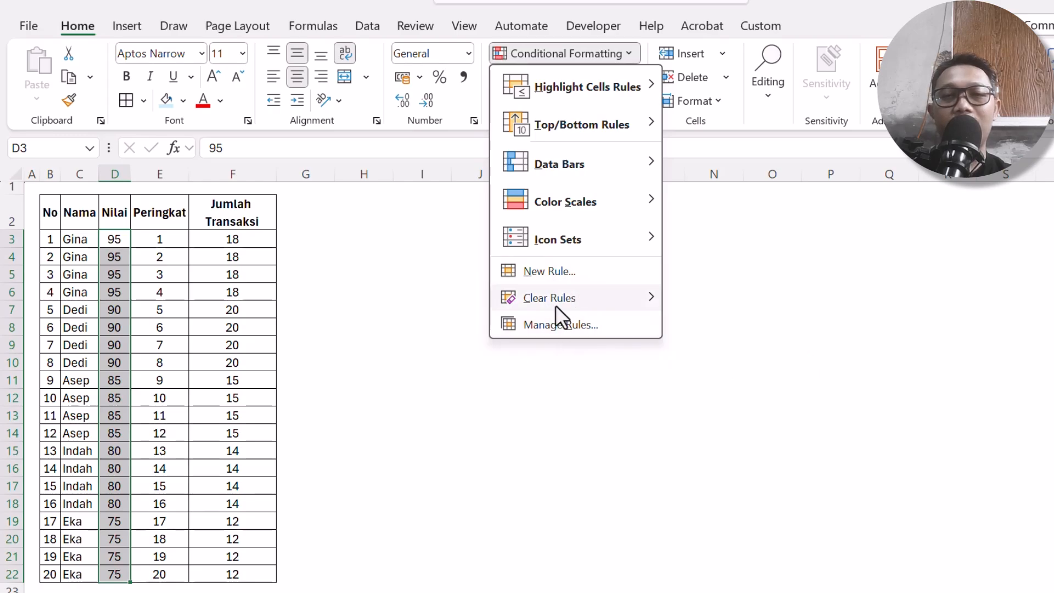
mouse_move(544, 113)
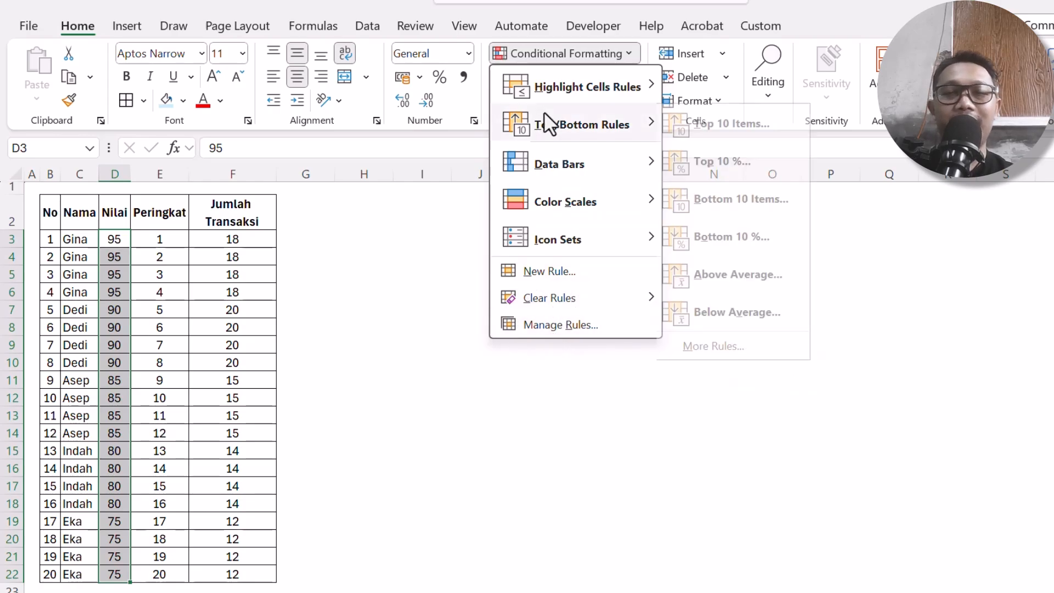
click(456, 215)
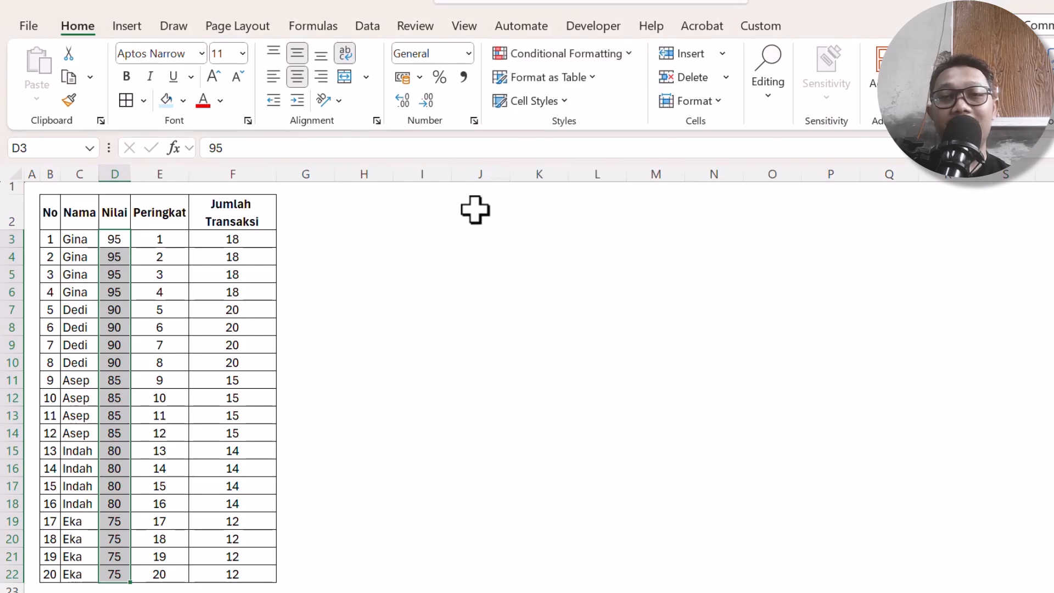